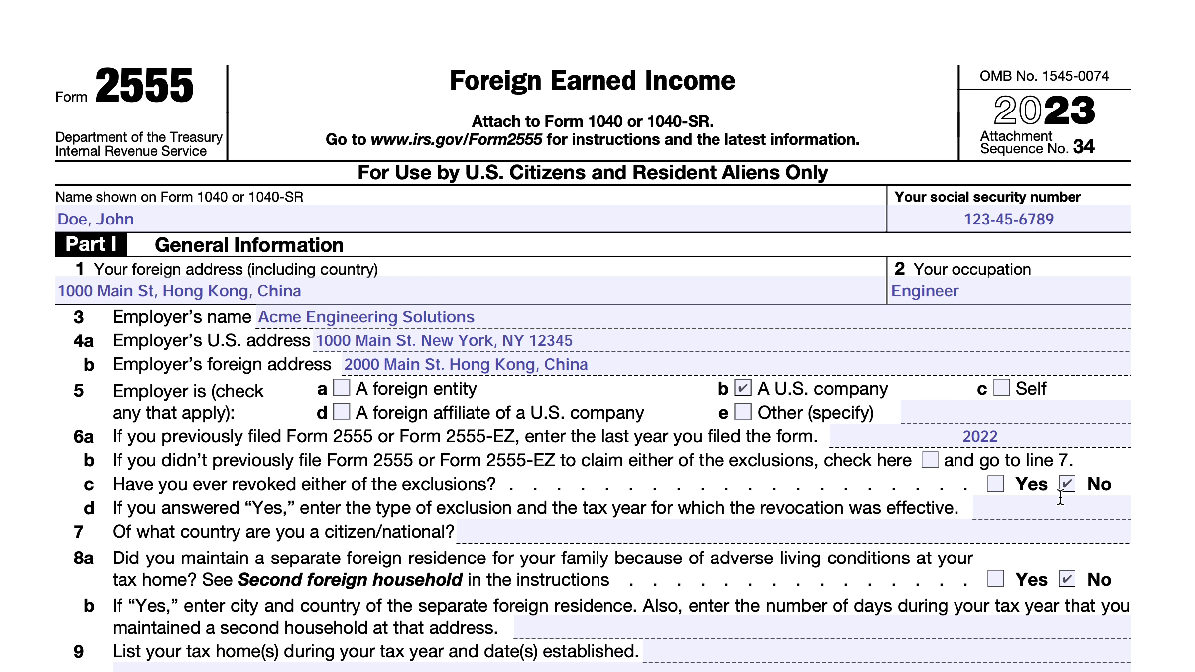
Enter United States as the country of citizenship on line 7 of Form 2555
{"action": "scroll", "coordinate": [726, 503], "scroll_direction": "down", "scroll_amount": 1}
{"action": "left_click", "coordinate": [698, 513]}
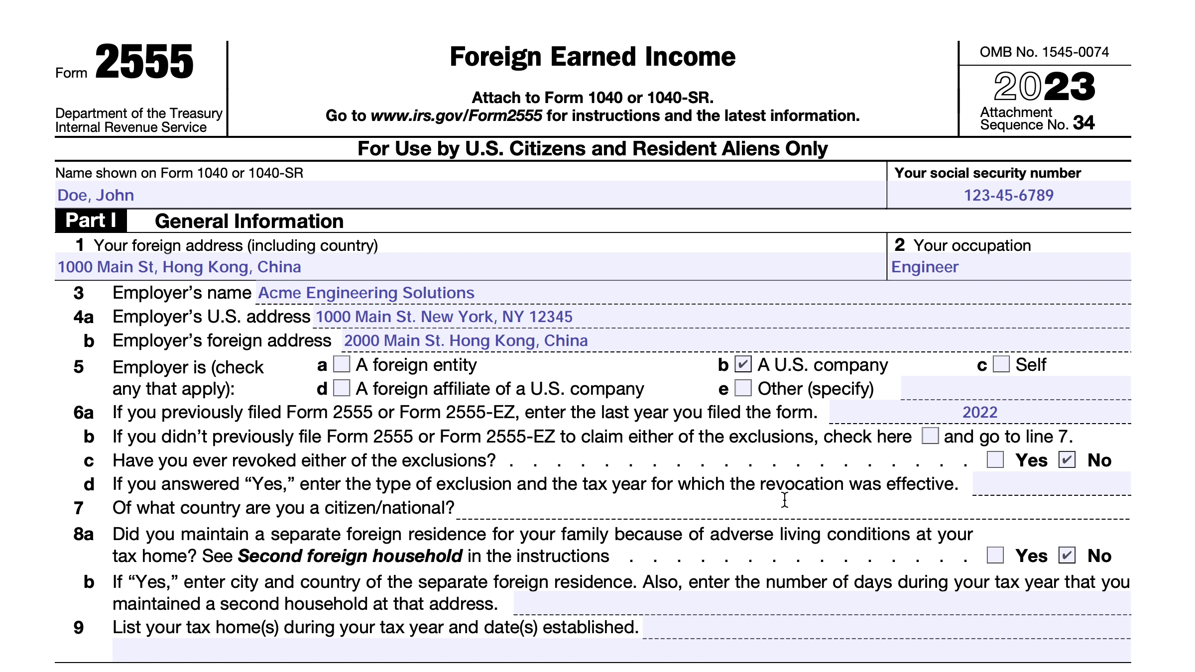
{"action": "type", "text": "United State"}
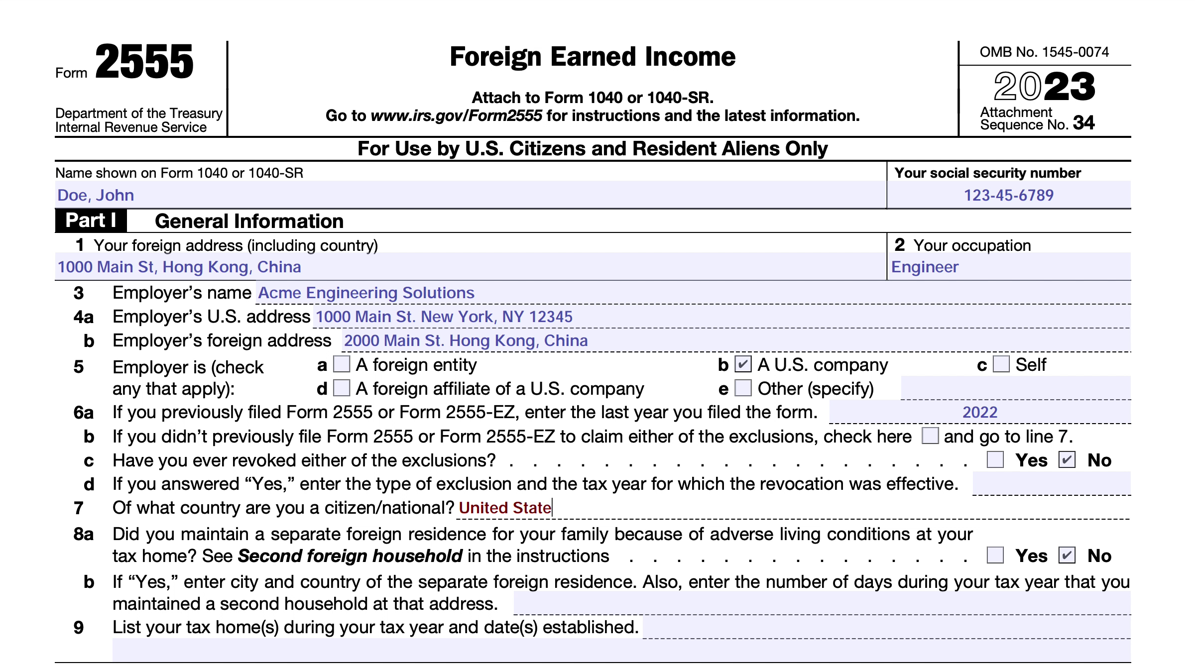
{"action": "type", "text": "s"}
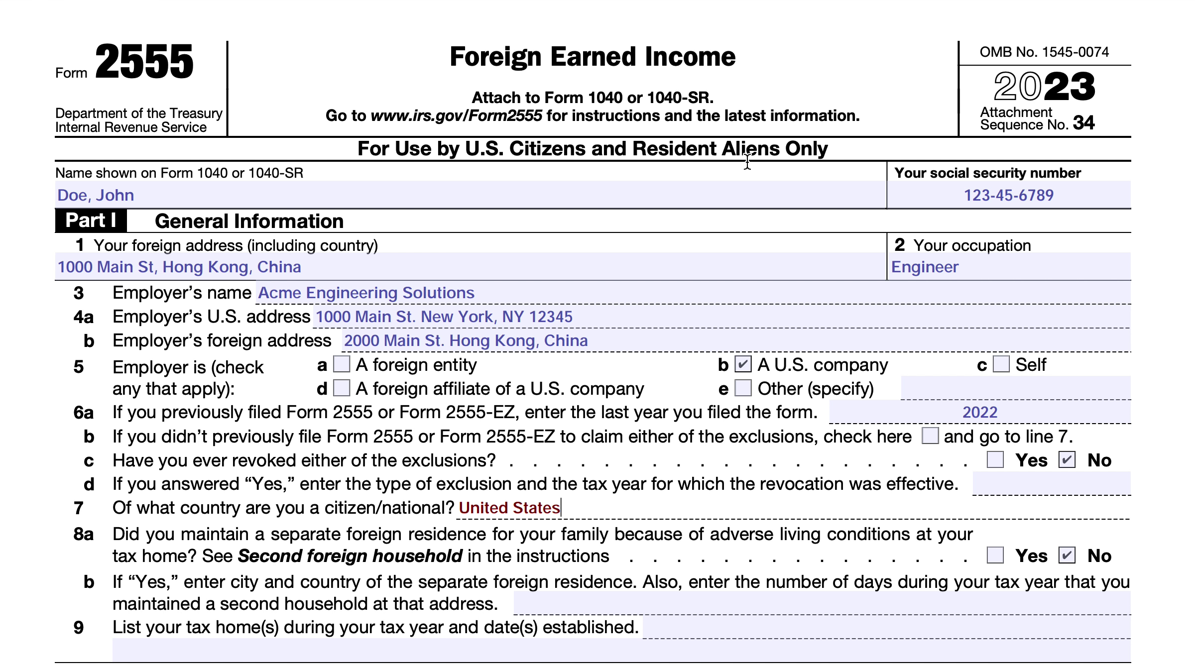
Answer No on line 12a in Part II about family living abroad during the tax year
{"action": "scroll", "coordinate": [746, 162], "scroll_direction": "down", "scroll_amount": 3}
{"action": "scroll", "coordinate": [747, 161], "scroll_direction": "down", "scroll_amount": 1}
{"action": "scroll", "coordinate": [747, 161], "scroll_direction": "down", "scroll_amount": 3}
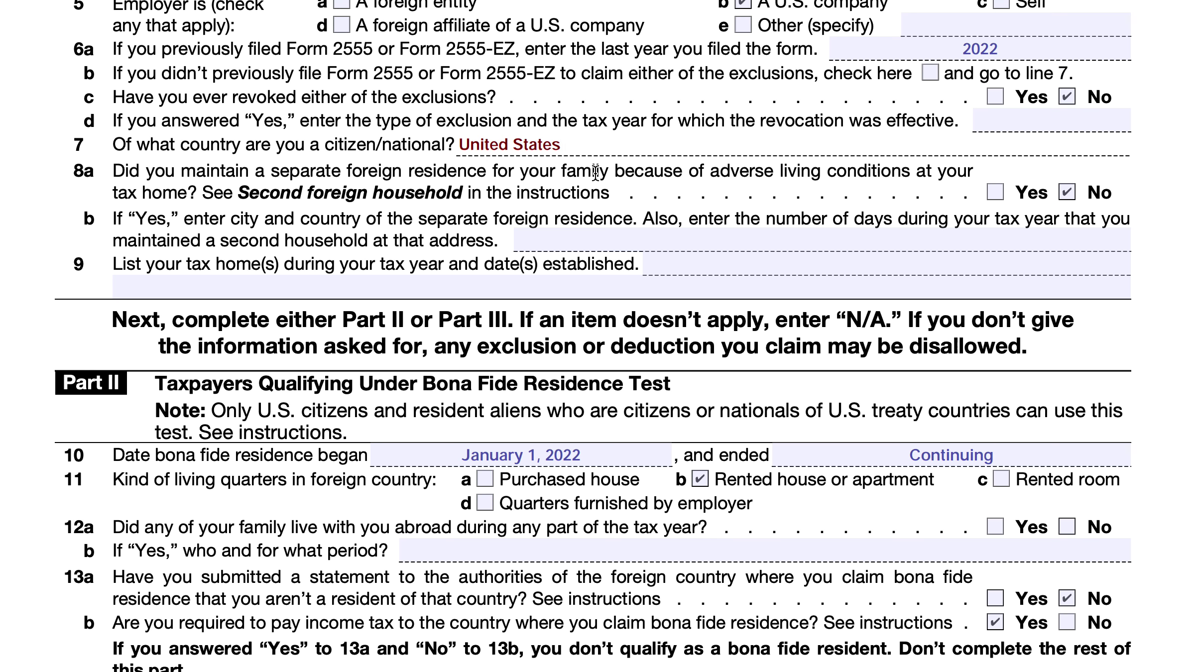
{"action": "scroll", "coordinate": [448, 258], "scroll_direction": "down", "scroll_amount": 10}
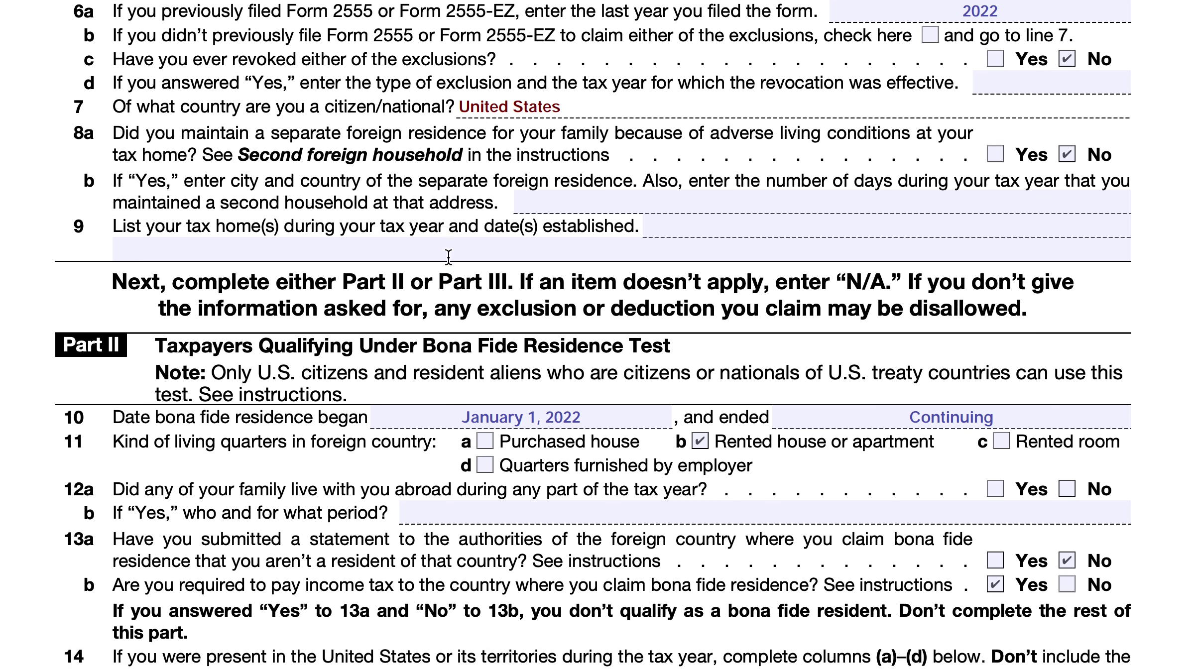
{"action": "scroll", "coordinate": [448, 257], "scroll_direction": "down", "scroll_amount": 5}
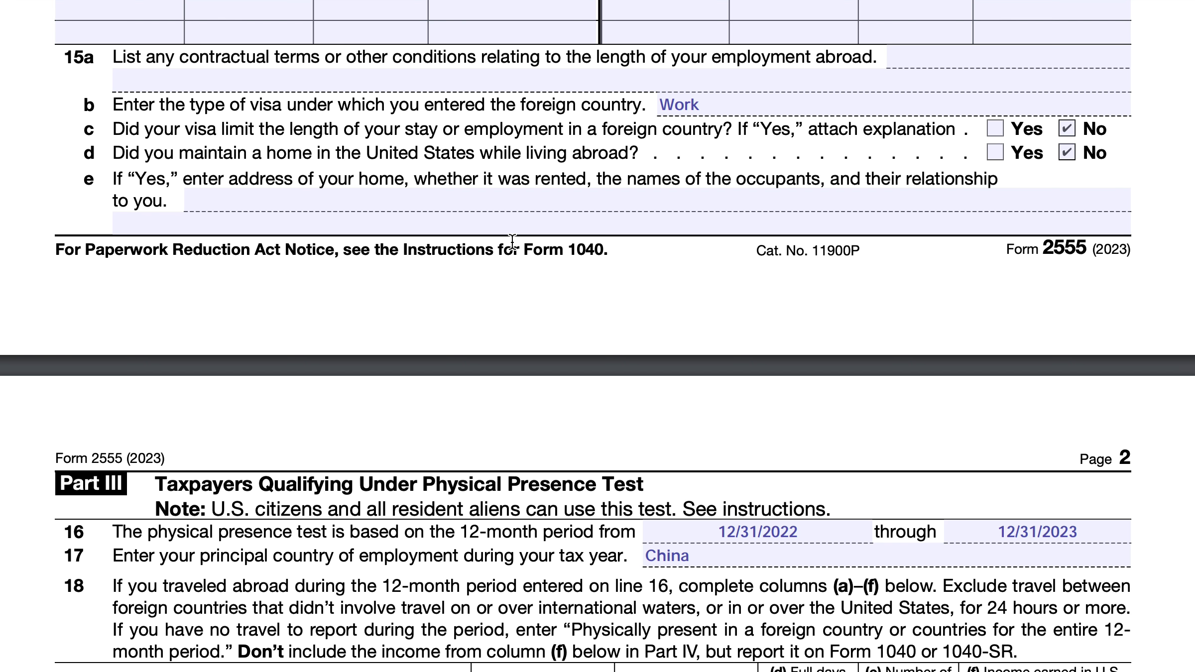
{"action": "scroll", "coordinate": [485, 179], "scroll_direction": "up", "scroll_amount": 10}
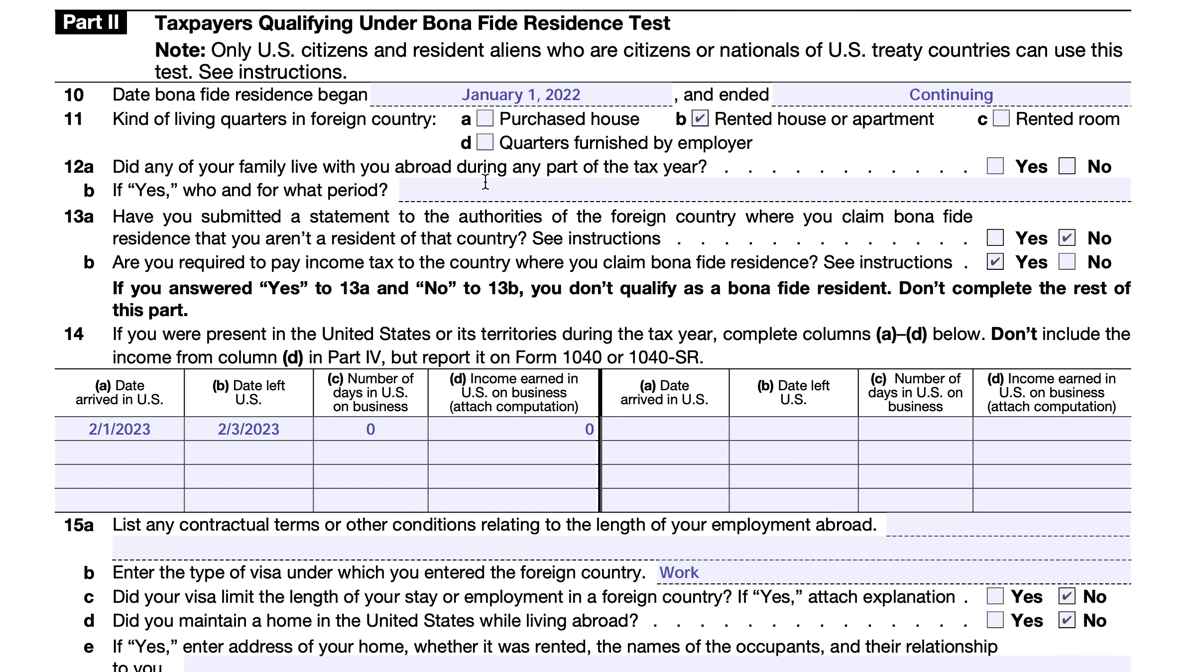
{"action": "scroll", "coordinate": [485, 179], "scroll_direction": "up", "scroll_amount": 1}
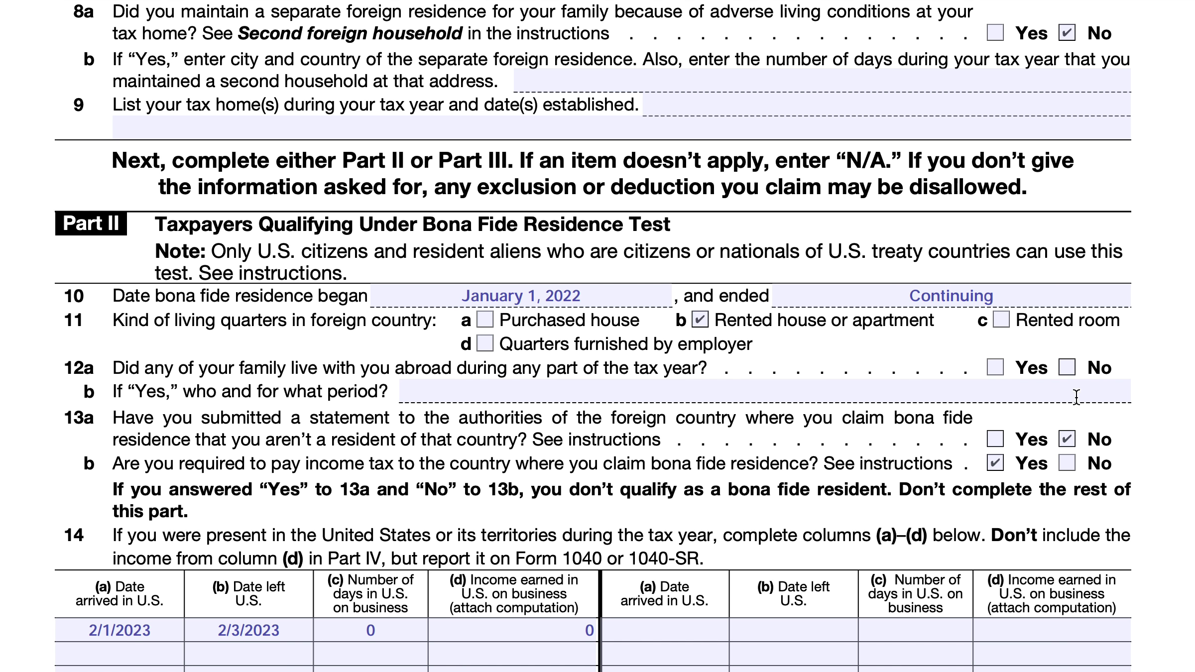
{"action": "left_click", "coordinate": [1067, 367]}
Try answering Yes on line 13a and No on line 13b, and restore the original answers
{"action": "key", "text": "Tab"}
{"action": "key", "text": "Tab"}
{"action": "key", "text": "space"}
{"action": "left_click", "coordinate": [1066, 463]}
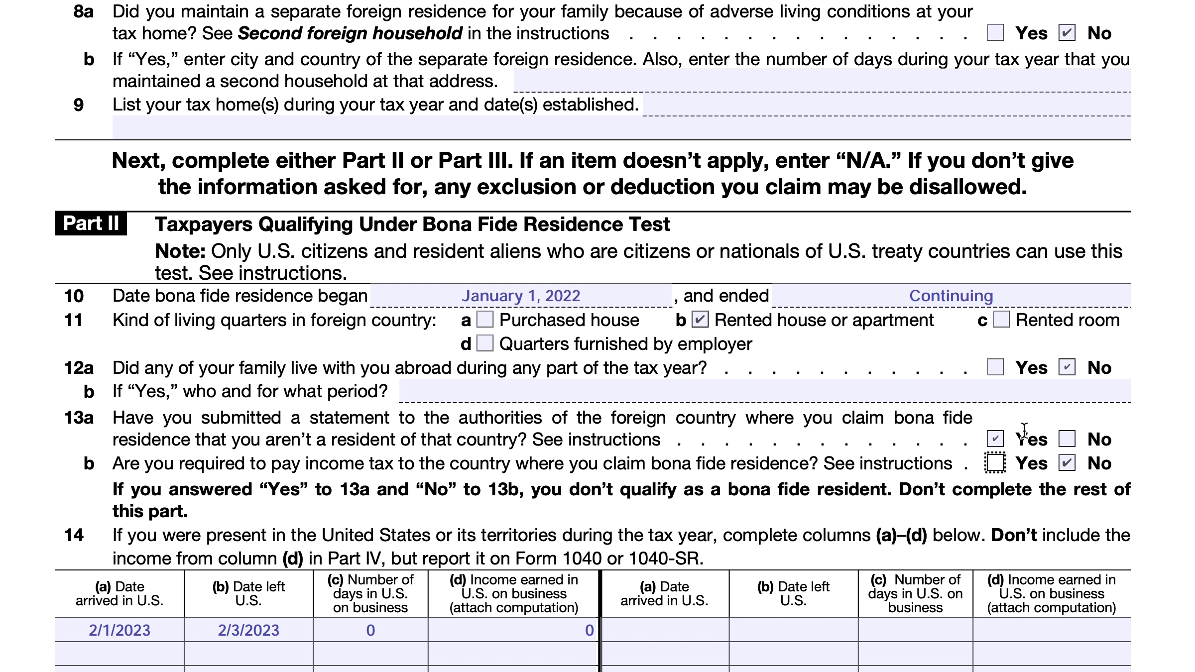
{"action": "left_click", "coordinate": [1066, 439]}
{"action": "left_click", "coordinate": [996, 464]}
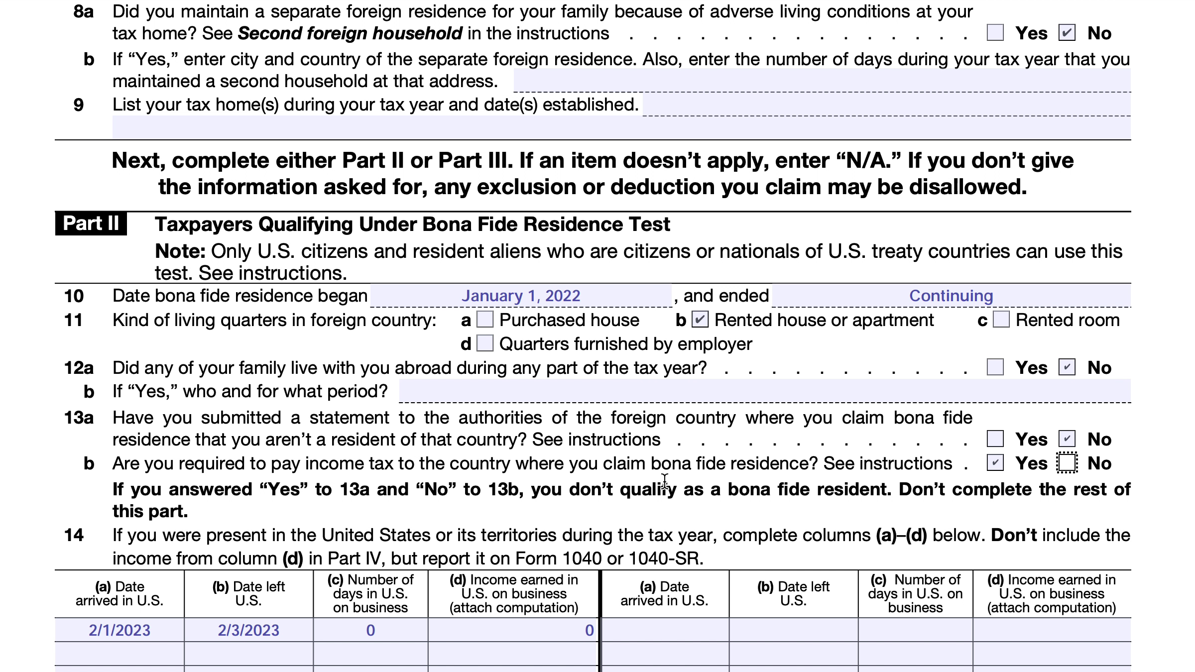
Examine the line 14 table of U.S. presence and the Form 2555 instructions for Parts I to IV
{"action": "scroll", "coordinate": [667, 478], "scroll_direction": "down", "scroll_amount": 3}
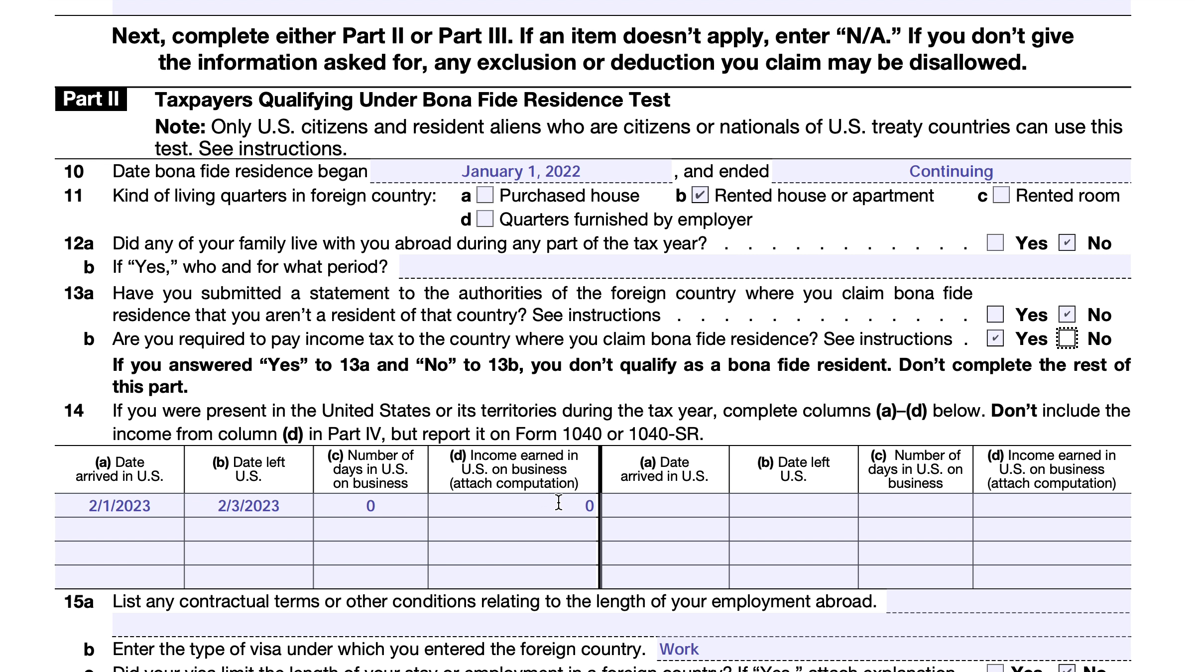
{"action": "scroll", "coordinate": [558, 502], "scroll_direction": "down", "scroll_amount": 5}
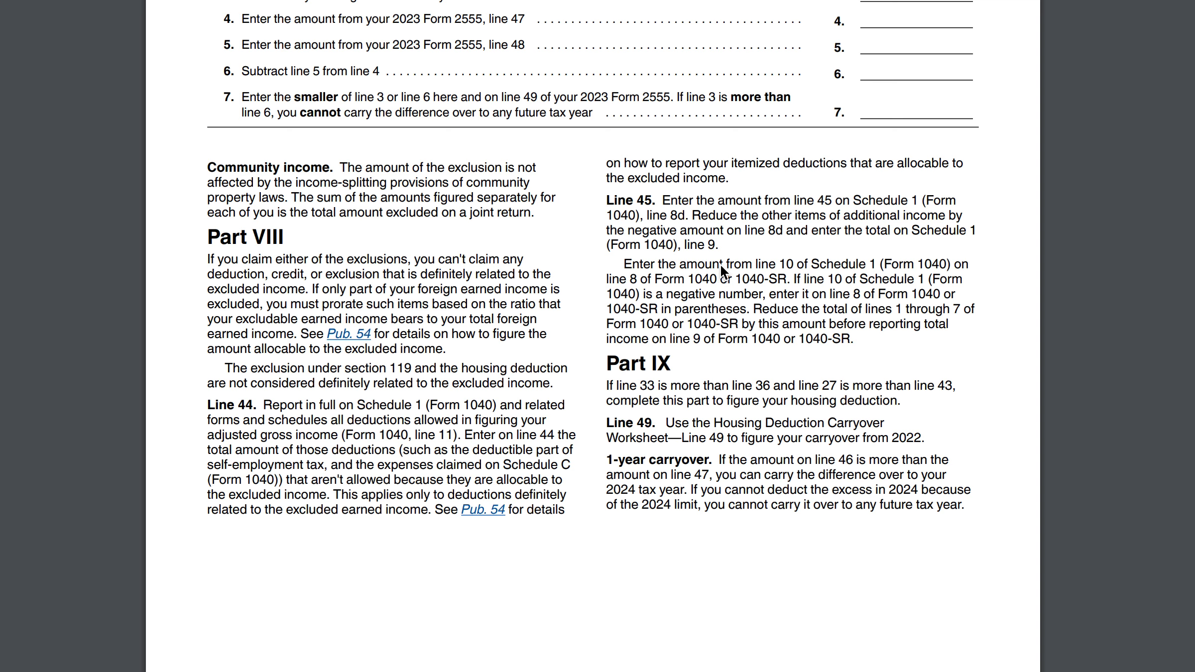
{"action": "scroll", "coordinate": [720, 263], "scroll_direction": "up", "scroll_amount": 15}
{"action": "scroll", "coordinate": [720, 262], "scroll_direction": "up", "scroll_amount": 15}
{"action": "scroll", "coordinate": [720, 263], "scroll_direction": "up", "scroll_amount": 15}
{"action": "scroll", "coordinate": [720, 263], "scroll_direction": "up", "scroll_amount": 10}
{"action": "scroll", "coordinate": [720, 264], "scroll_direction": "down", "scroll_amount": 5}
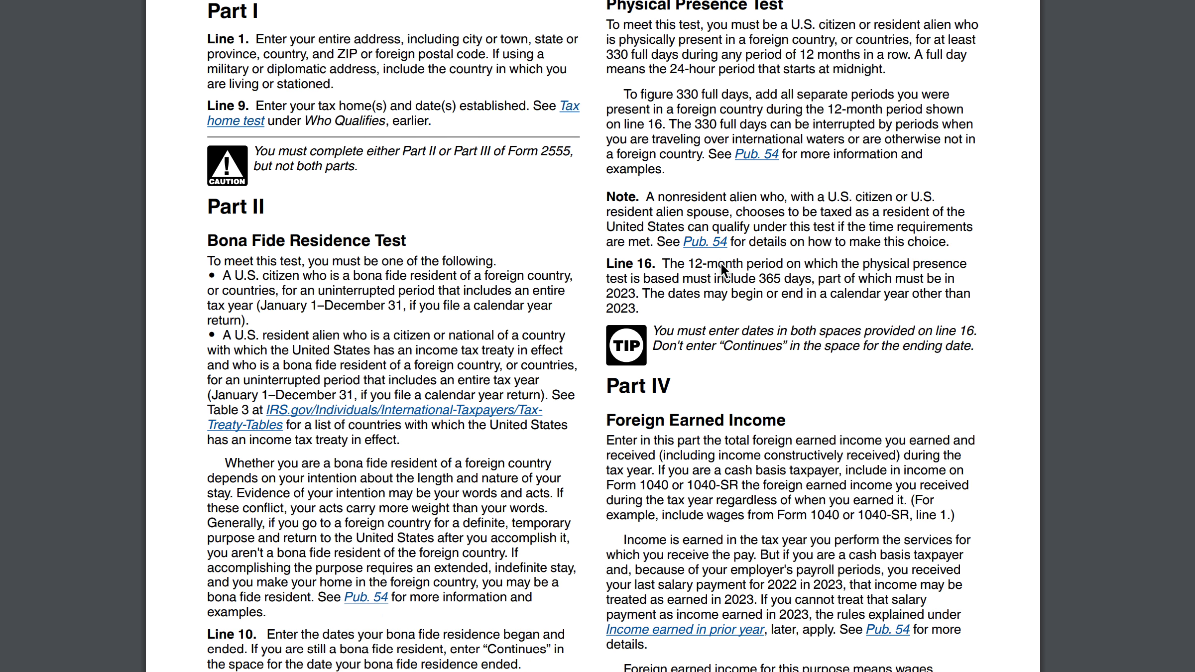
{"action": "scroll", "coordinate": [721, 262], "scroll_direction": "down", "scroll_amount": 10}
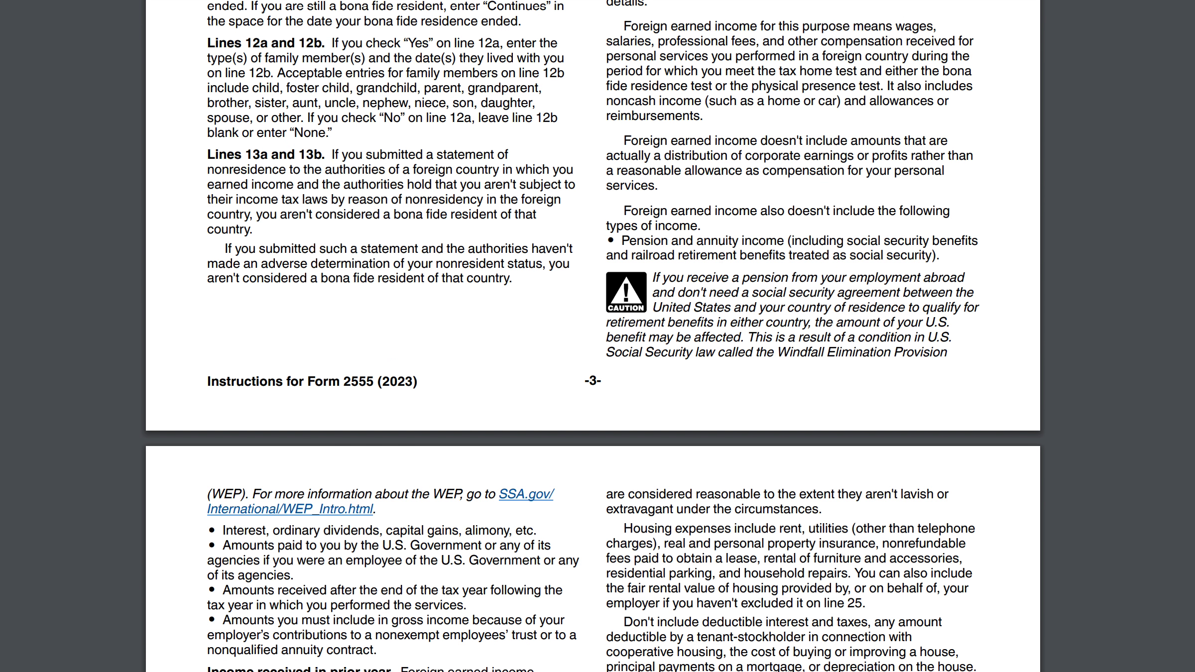
{"action": "key", "text": "super+grave"}
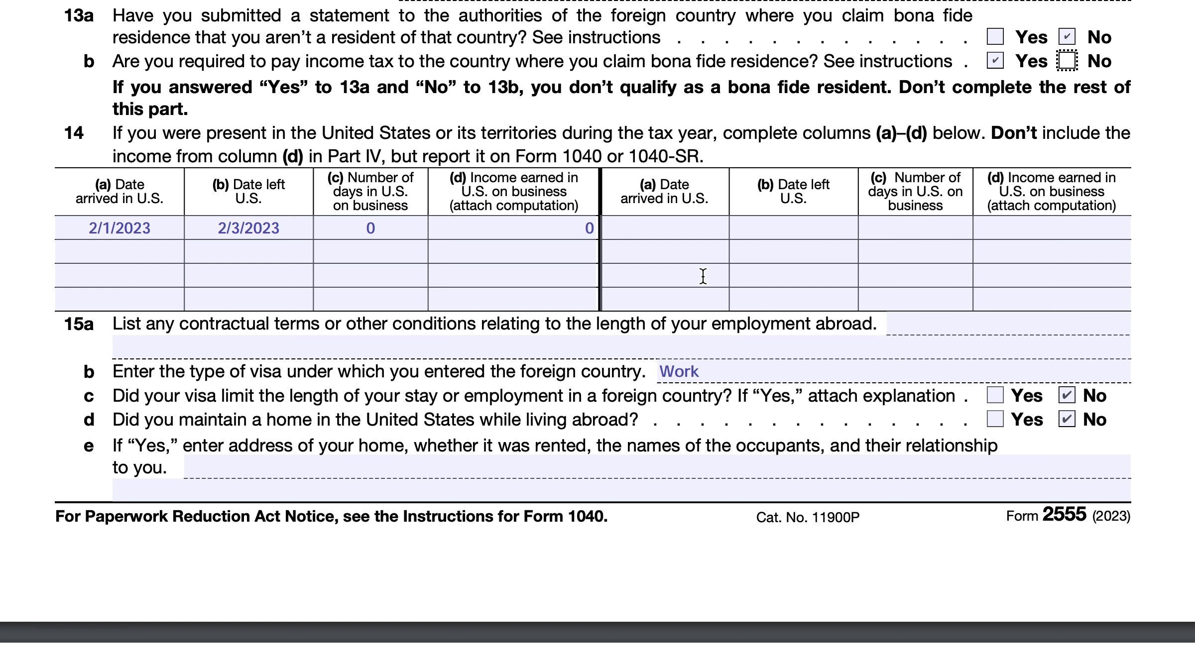
Set the start of the 12-month physical presence period on line 16 in Part III to 1/1/2023
{"action": "scroll", "coordinate": [506, 235], "scroll_direction": "down", "scroll_amount": 8}
{"action": "scroll", "coordinate": [507, 235], "scroll_direction": "down", "scroll_amount": 4}
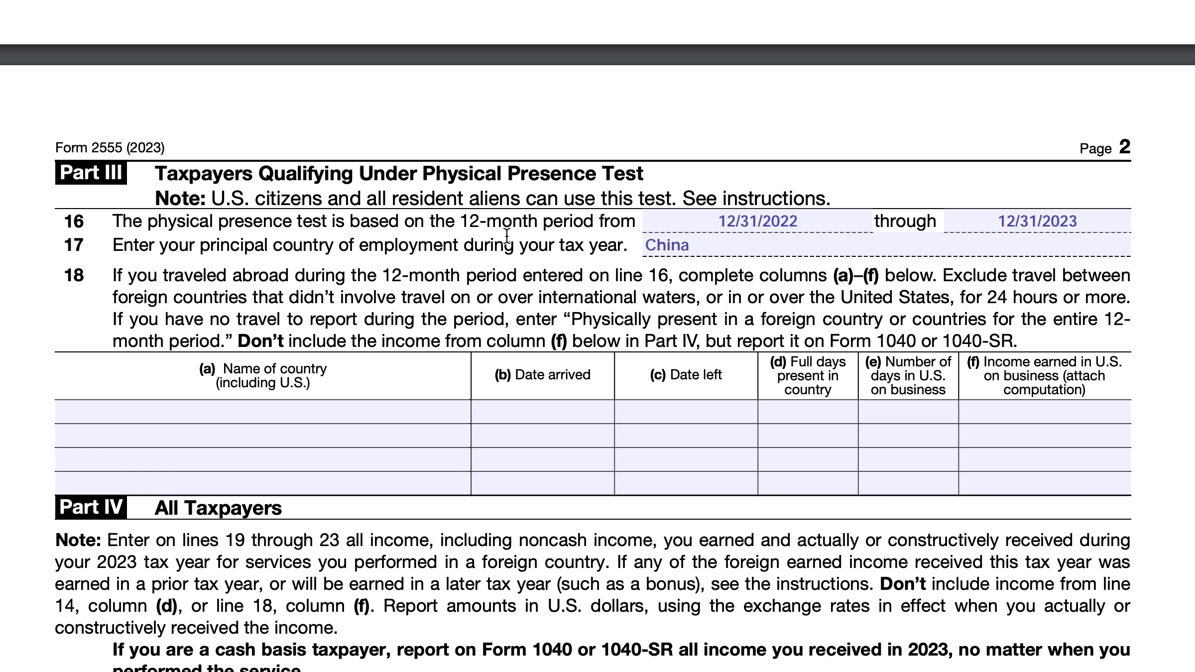
{"action": "left_click", "coordinate": [757, 222]}
{"action": "double_click", "coordinate": [763, 220]}
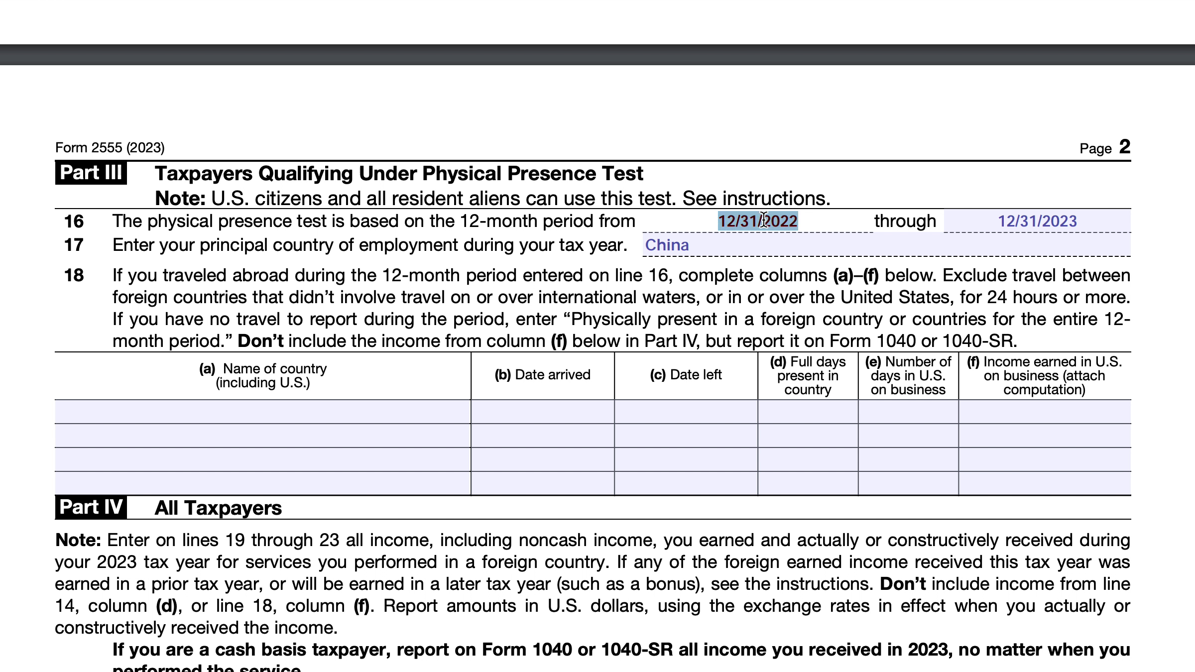
{"action": "type", "text": "1/1"}
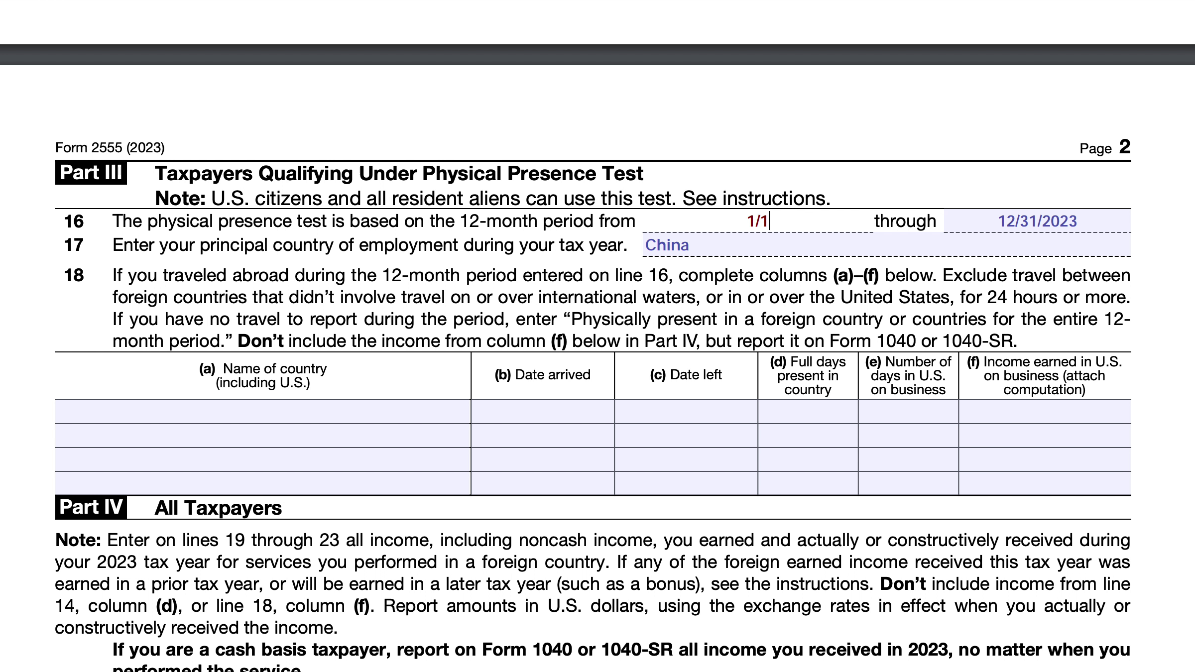
{"action": "type", "text": "/2023"}
Fill the first line 18 travel row with United States, date arrived 2/1 and date left 2/3
{"action": "left_click", "coordinate": [364, 410]}
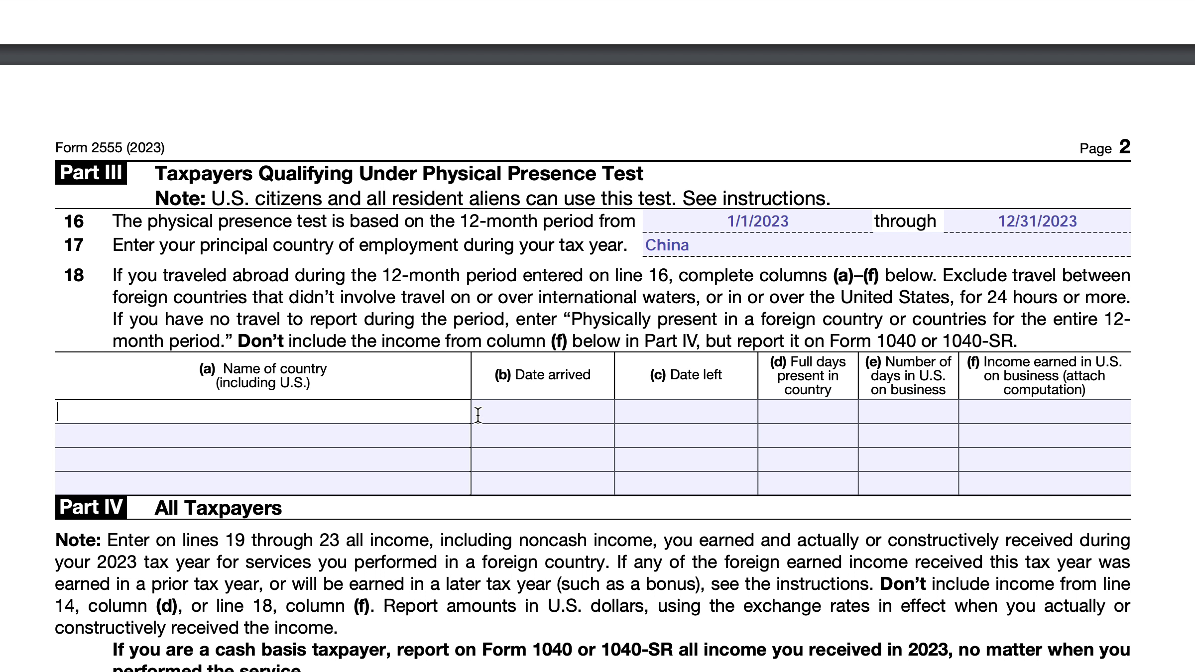
{"action": "type", "text": "United States"}
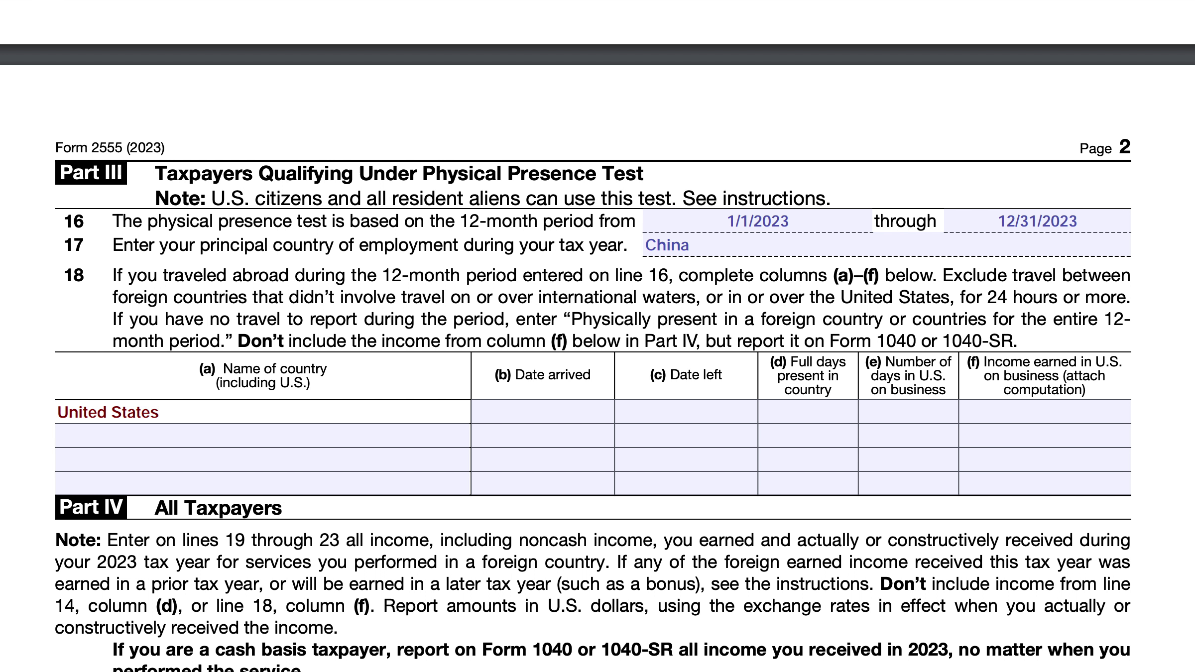
{"action": "key", "text": "Tab"}
{"action": "type", "text": "2/1"}
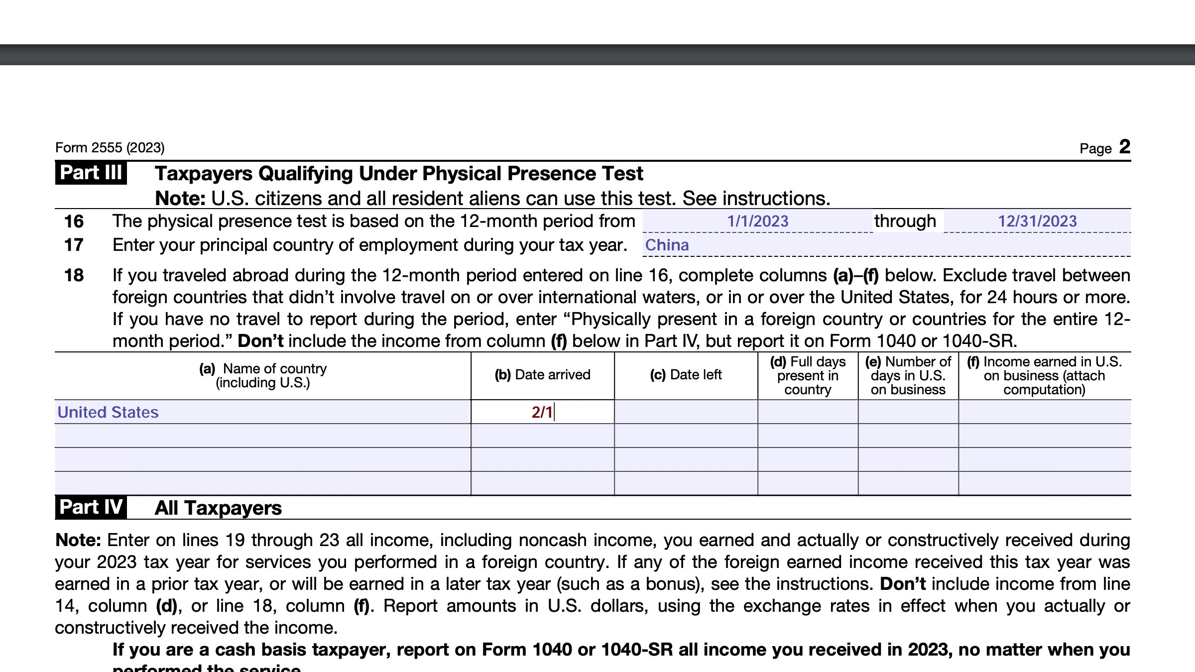
{"action": "key", "text": "Tab"}
{"action": "type", "text": "2/23"}
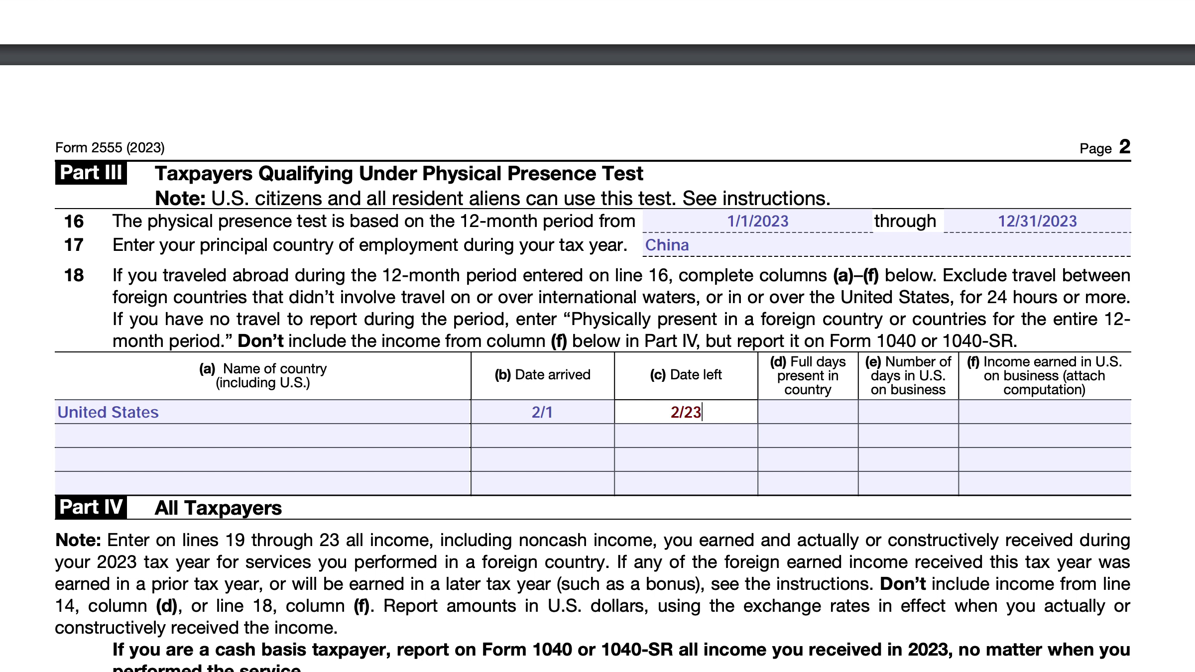
{"action": "key", "text": "BackSpace"}
{"action": "key", "text": "BackSpace"}
{"action": "type", "text": "3"}
{"action": "key", "text": "Tab"}
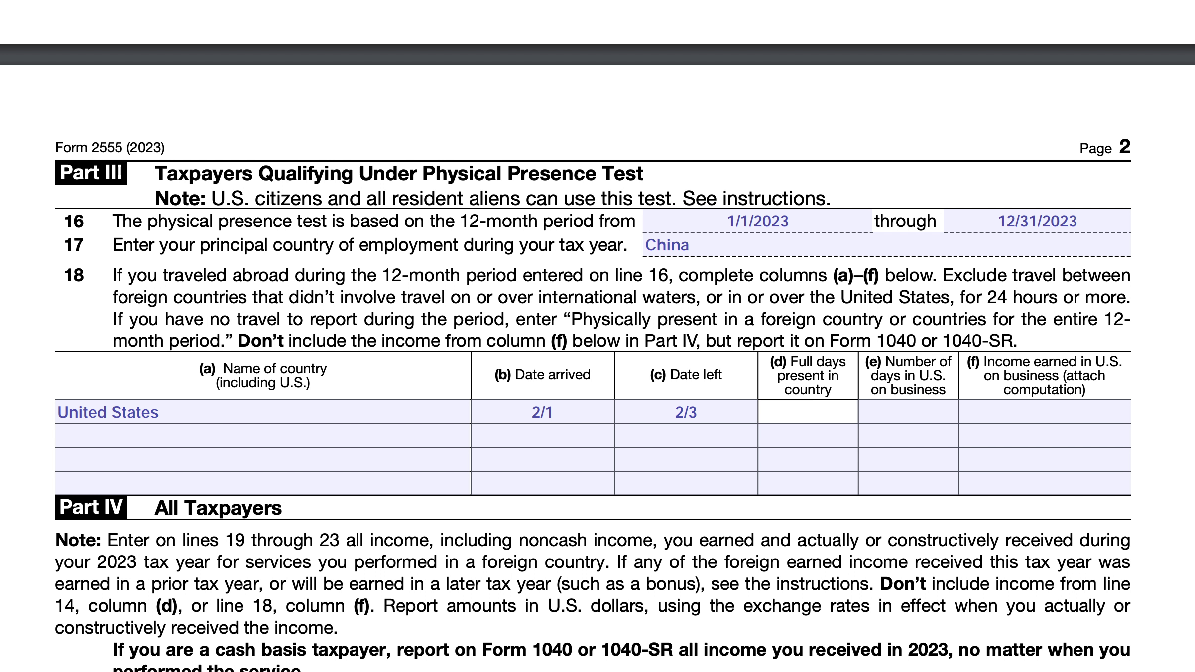
Complete the United States travel row with 2 full days present, 0 business days and 0 income earned on business
{"action": "type", "text": "2"}
{"action": "key", "text": "BackSpace"}
{"action": "type", "text": "2"}
{"action": "left_click", "coordinate": [889, 410]}
{"action": "type", "text": "0"}
{"action": "left_click", "coordinate": [1050, 423]}
{"action": "type", "text": "0"}
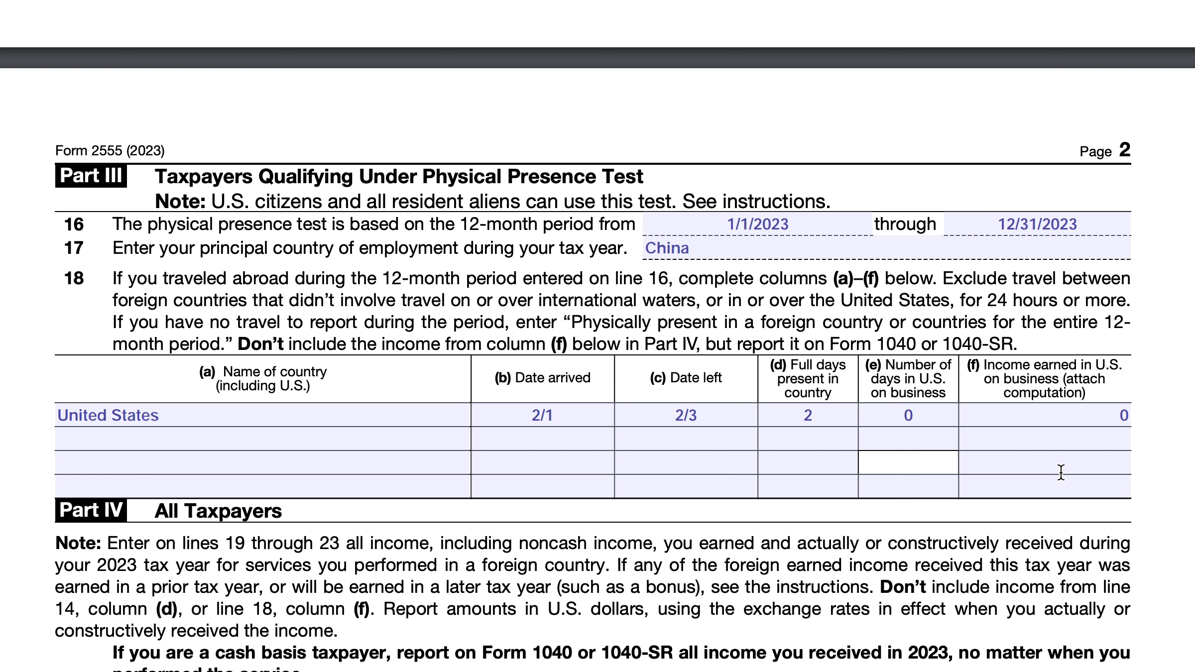
Review the form's income and housing exclusion parts alongside the instructions for lines 28 to 29b and the housing expense limit worksheet
{"action": "scroll", "coordinate": [889, 568], "scroll_direction": "down", "scroll_amount": 3}
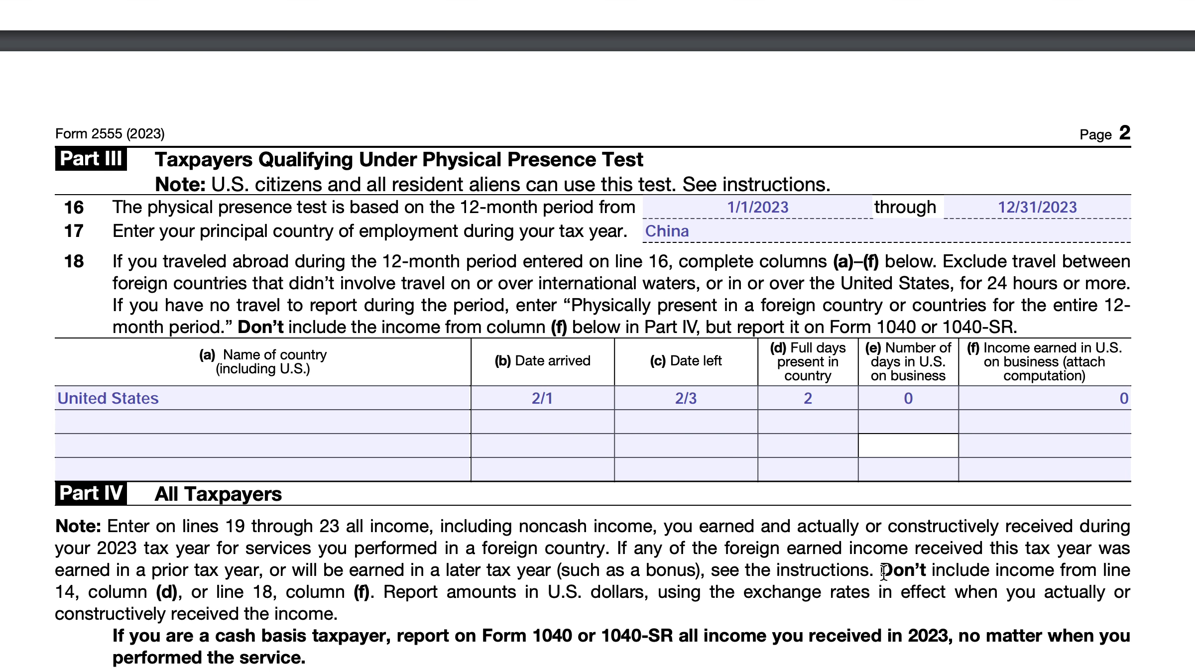
{"action": "scroll", "coordinate": [874, 504], "scroll_direction": "down", "scroll_amount": 1}
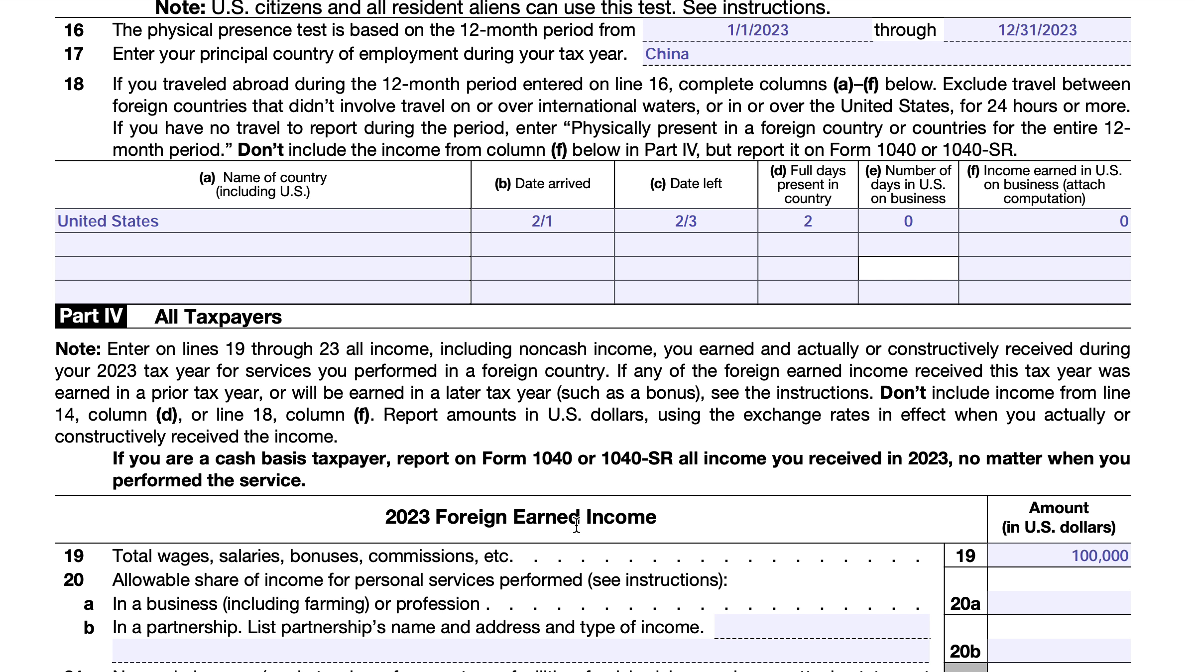
{"action": "scroll", "coordinate": [575, 524], "scroll_direction": "up", "scroll_amount": 3}
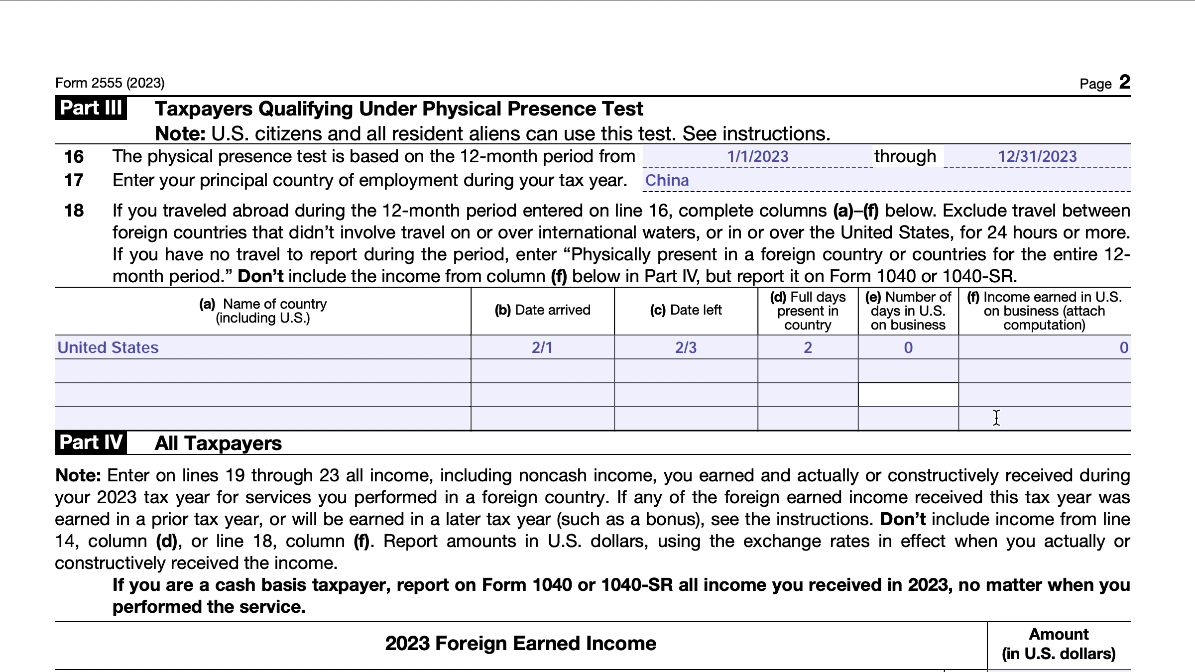
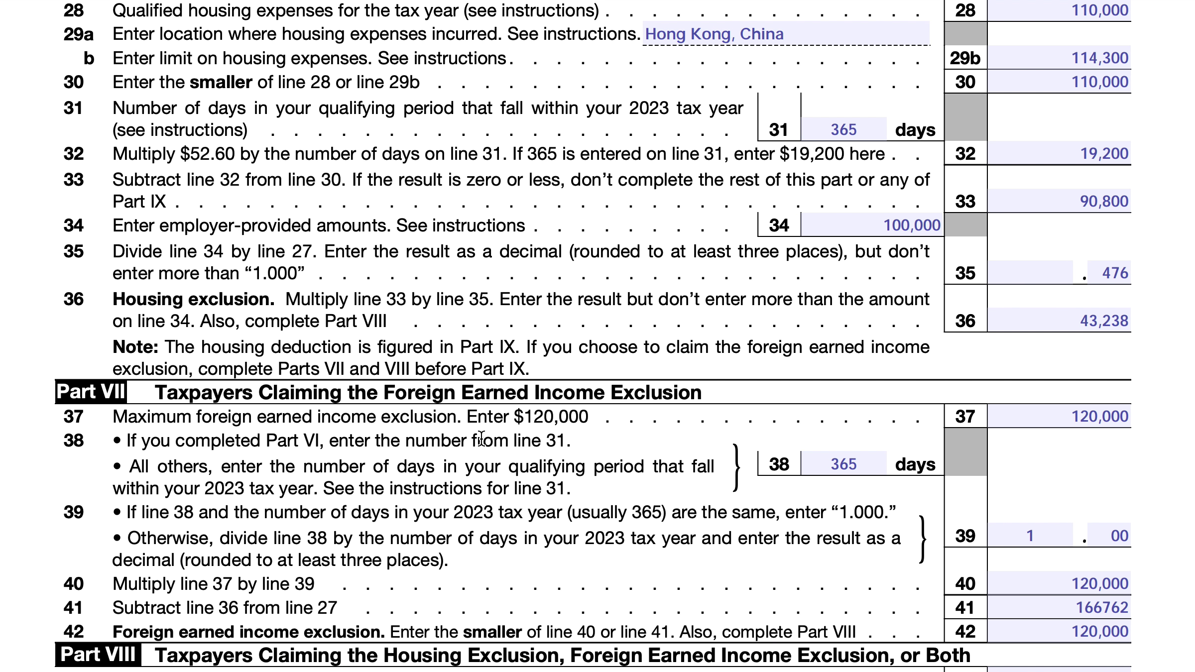
{"action": "scroll", "coordinate": [519, 440], "scroll_direction": "up", "scroll_amount": 9}
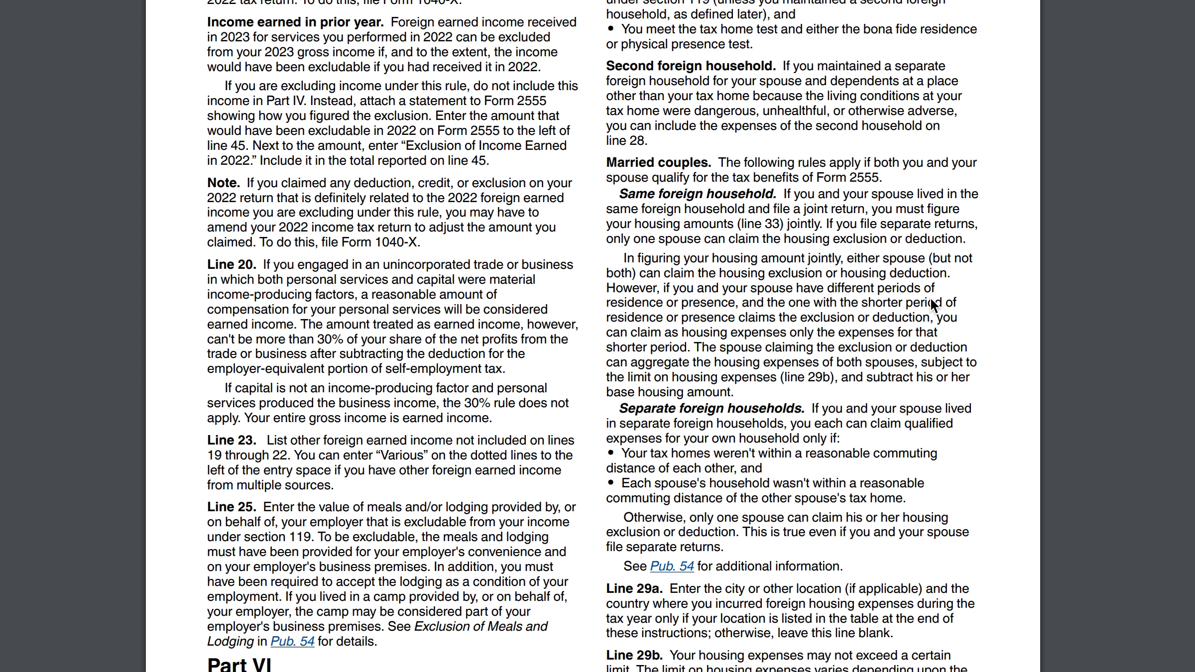
{"action": "scroll", "coordinate": [930, 298], "scroll_direction": "down", "scroll_amount": 4}
{"action": "scroll", "coordinate": [930, 298], "scroll_direction": "up", "scroll_amount": 8}
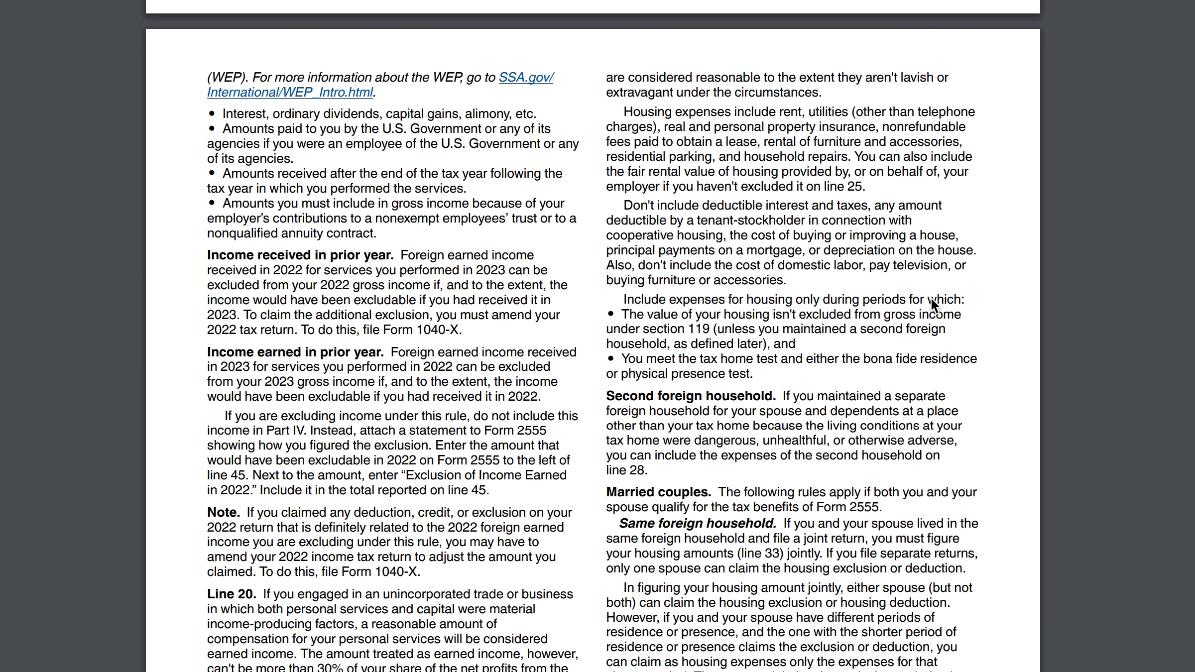
{"action": "scroll", "coordinate": [931, 298], "scroll_direction": "down", "scroll_amount": 8}
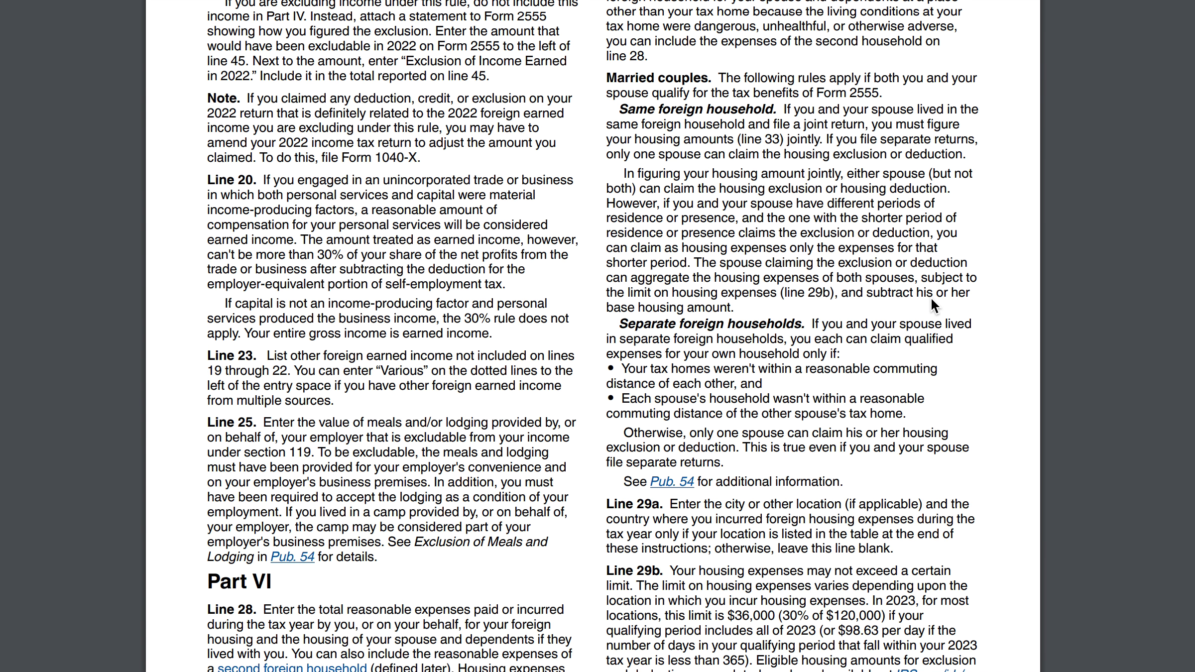
{"action": "scroll", "coordinate": [931, 296], "scroll_direction": "down", "scroll_amount": 2}
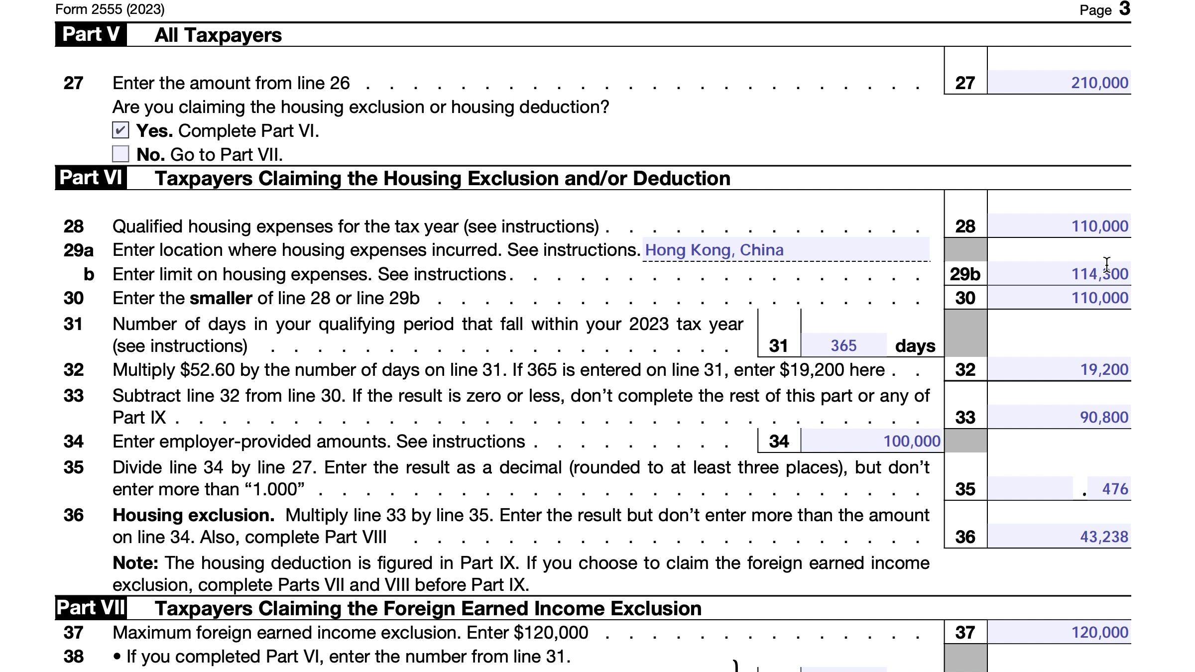
{"action": "scroll", "coordinate": [1070, 269], "scroll_direction": "up", "scroll_amount": 1}
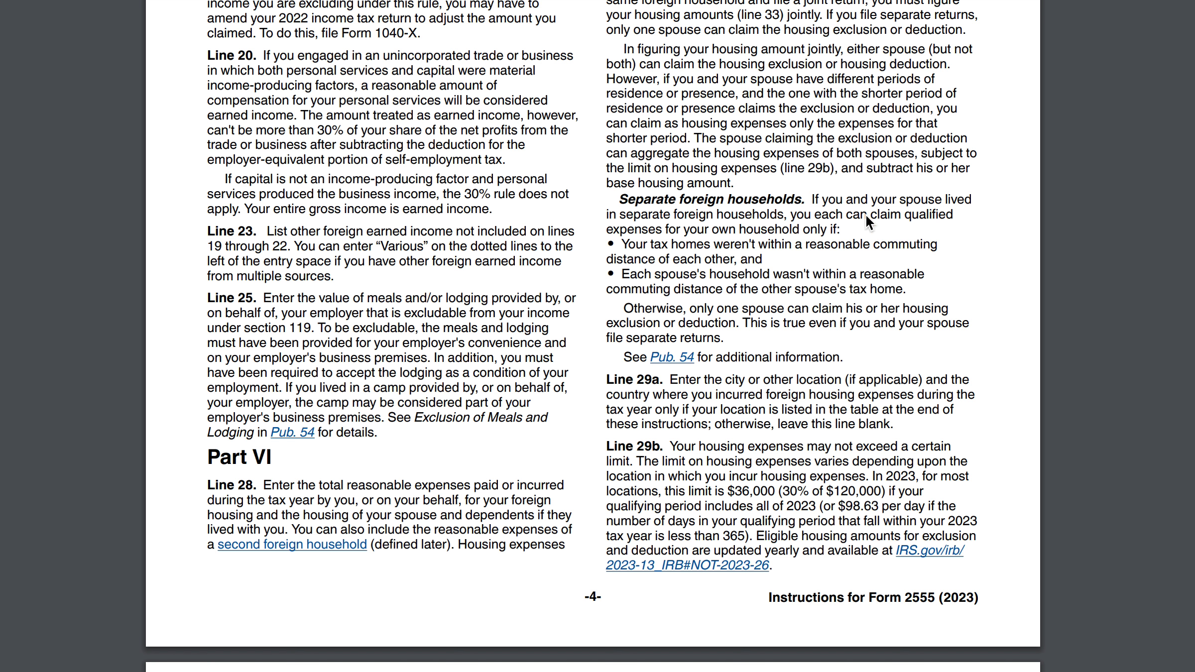
{"action": "scroll", "coordinate": [865, 214], "scroll_direction": "down", "scroll_amount": 15}
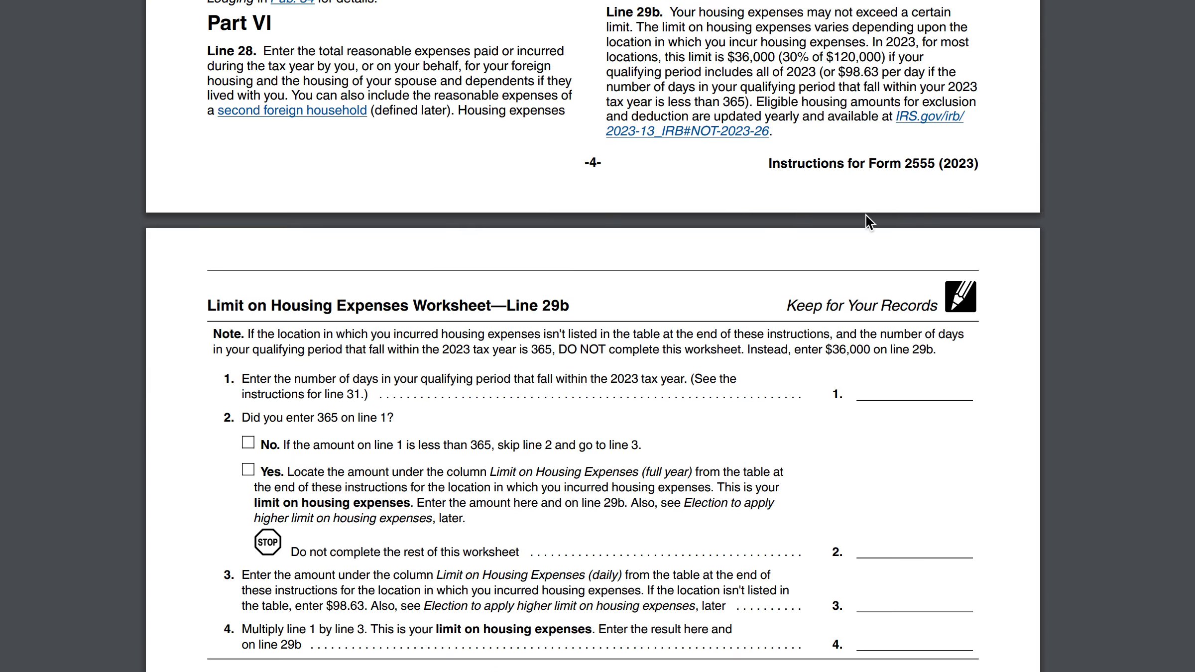
{"action": "scroll", "coordinate": [865, 213], "scroll_direction": "down", "scroll_amount": 5}
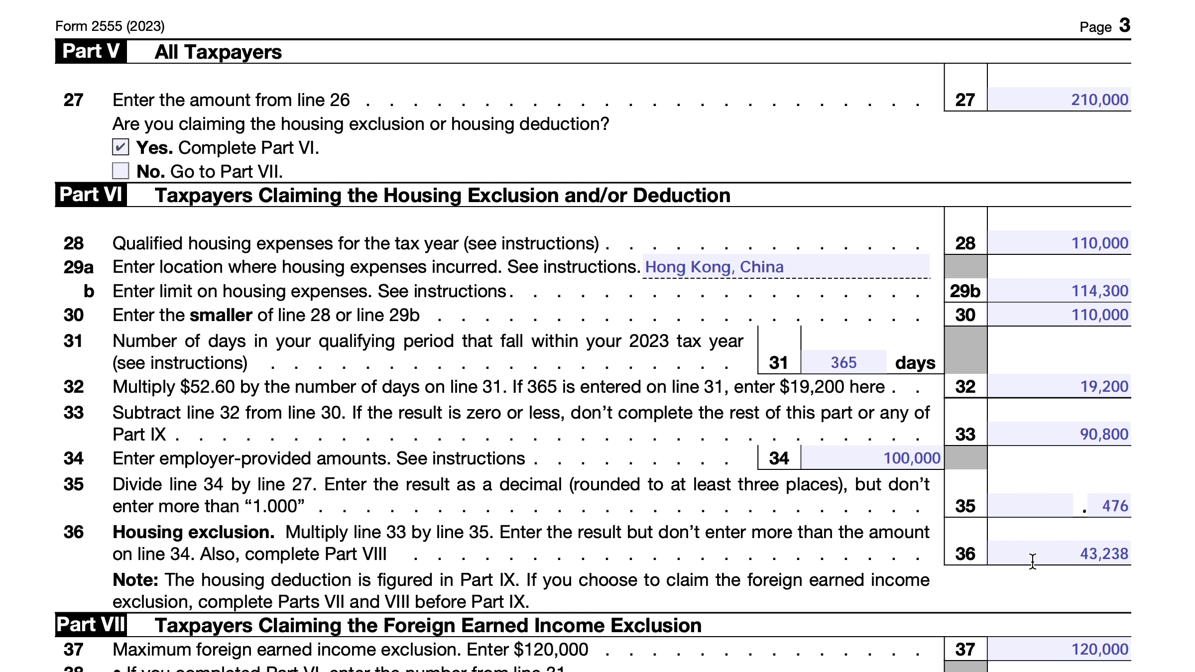
Review the housing exclusion and foreign earned income exclusion calculations in Parts VI and VII, consulting the line 34 instructions on employer-provided amounts
{"action": "scroll", "coordinate": [1032, 561], "scroll_direction": "down", "scroll_amount": 10}
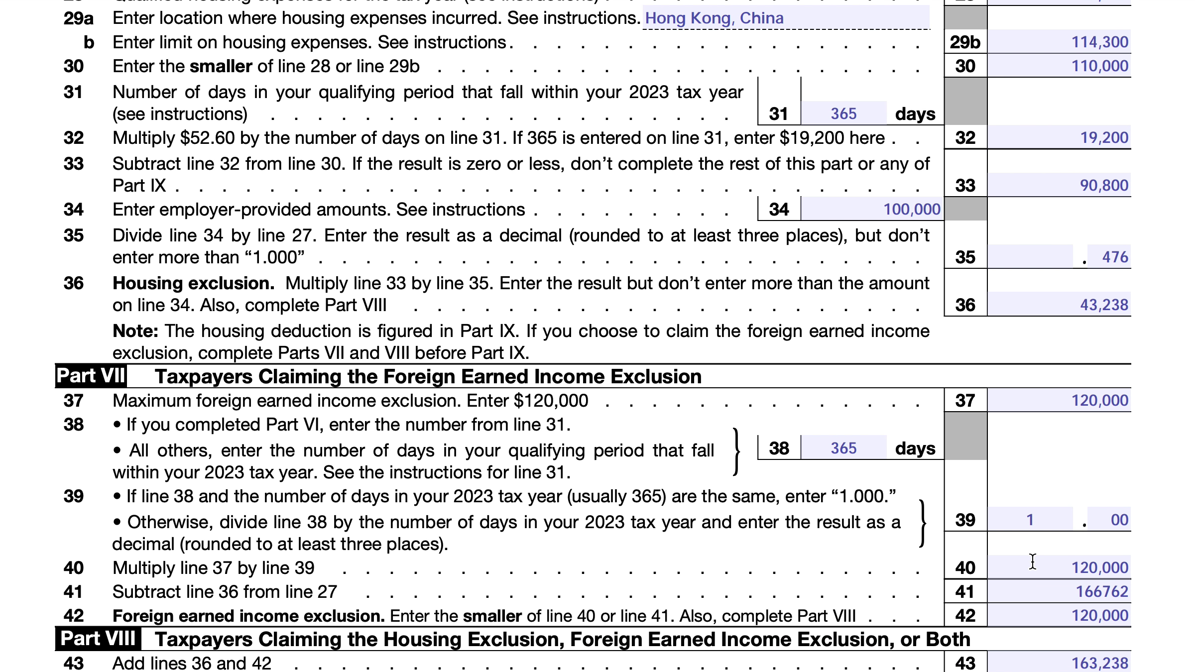
{"action": "scroll", "coordinate": [1032, 561], "scroll_direction": "down", "scroll_amount": 2}
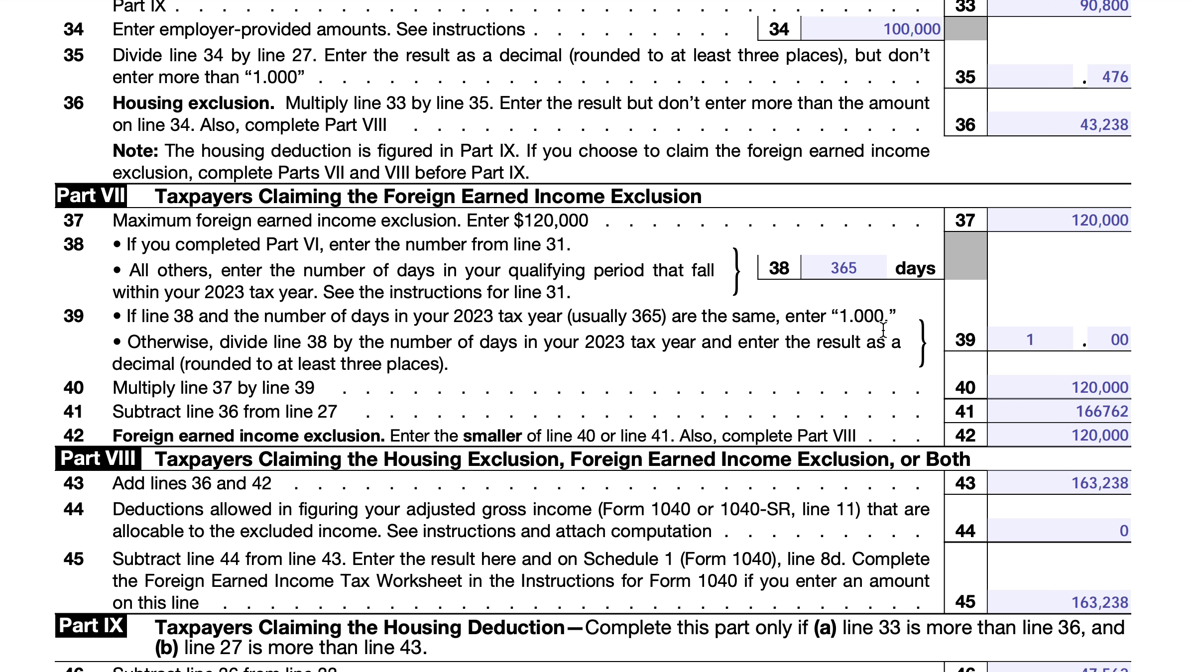
{"action": "scroll", "coordinate": [882, 330], "scroll_direction": "up", "scroll_amount": 4}
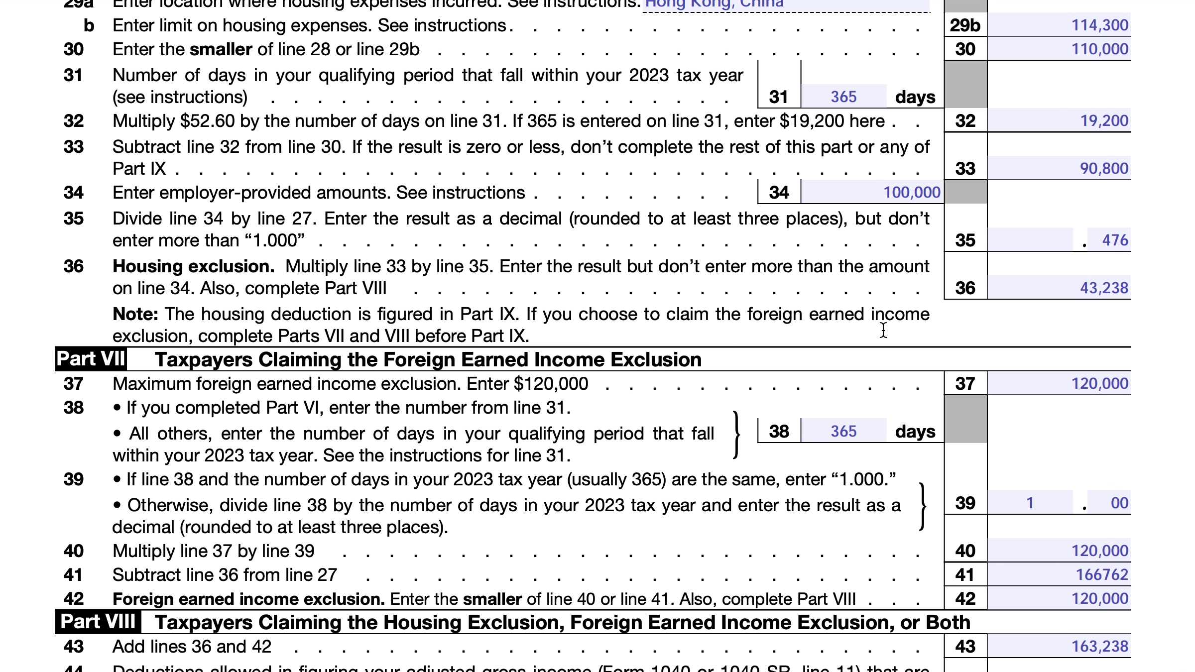
{"action": "scroll", "coordinate": [883, 330], "scroll_direction": "up", "scroll_amount": 2}
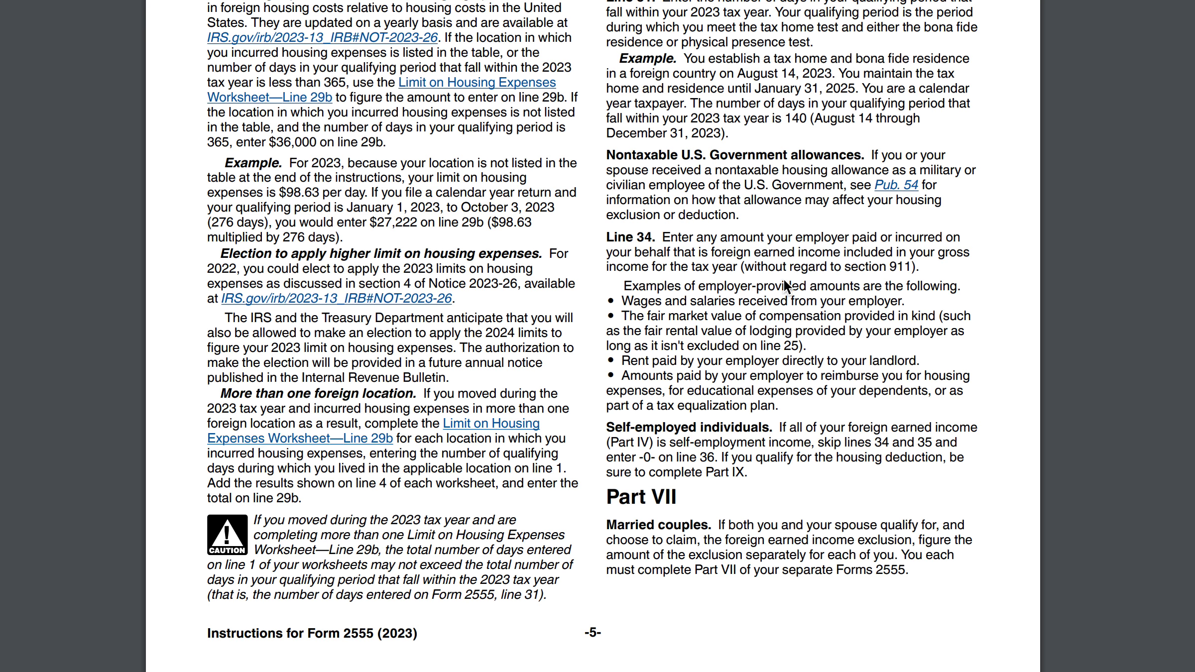
{"action": "scroll", "coordinate": [783, 280], "scroll_direction": "up", "scroll_amount": 3}
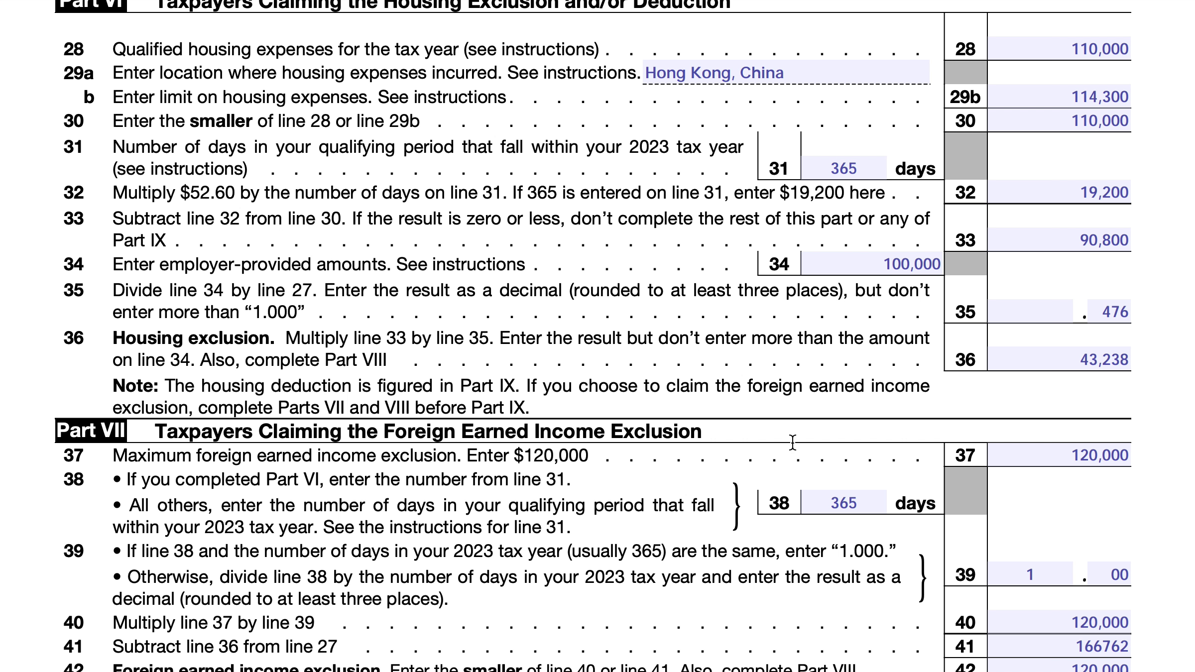
{"action": "scroll", "coordinate": [839, 465], "scroll_direction": "down", "scroll_amount": 3}
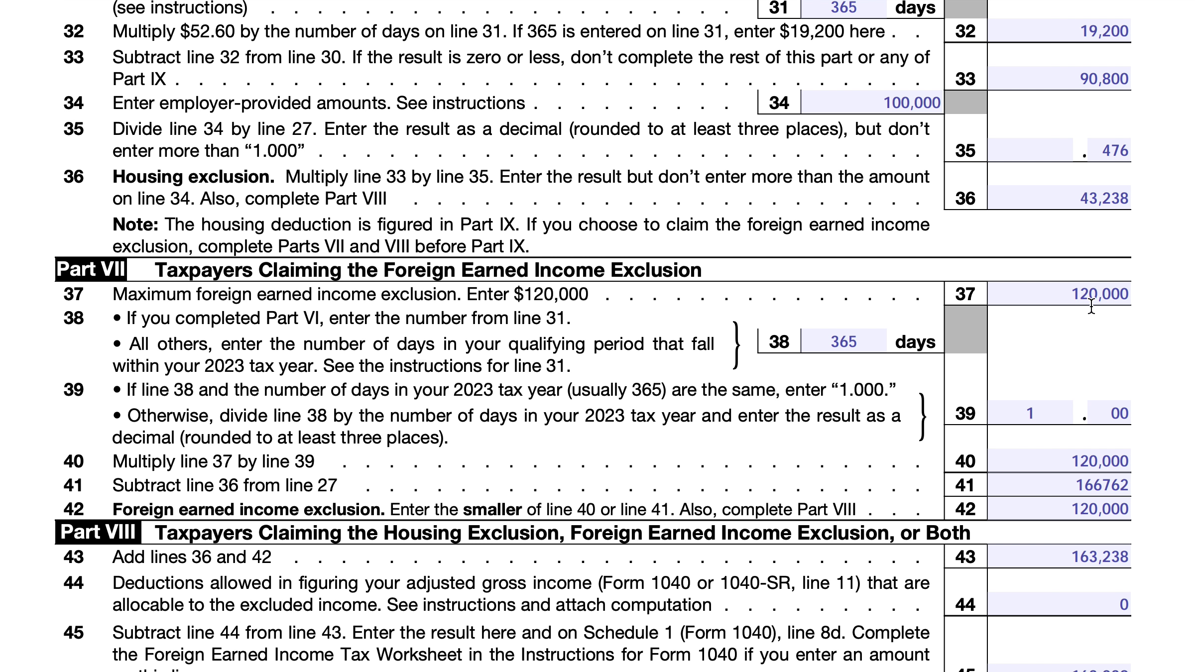
Add the thousands separator to the line 41 amount in Part VII so it reads 166,762, checking it against line 27
{"action": "scroll", "coordinate": [1069, 429], "scroll_direction": "up", "scroll_amount": 1}
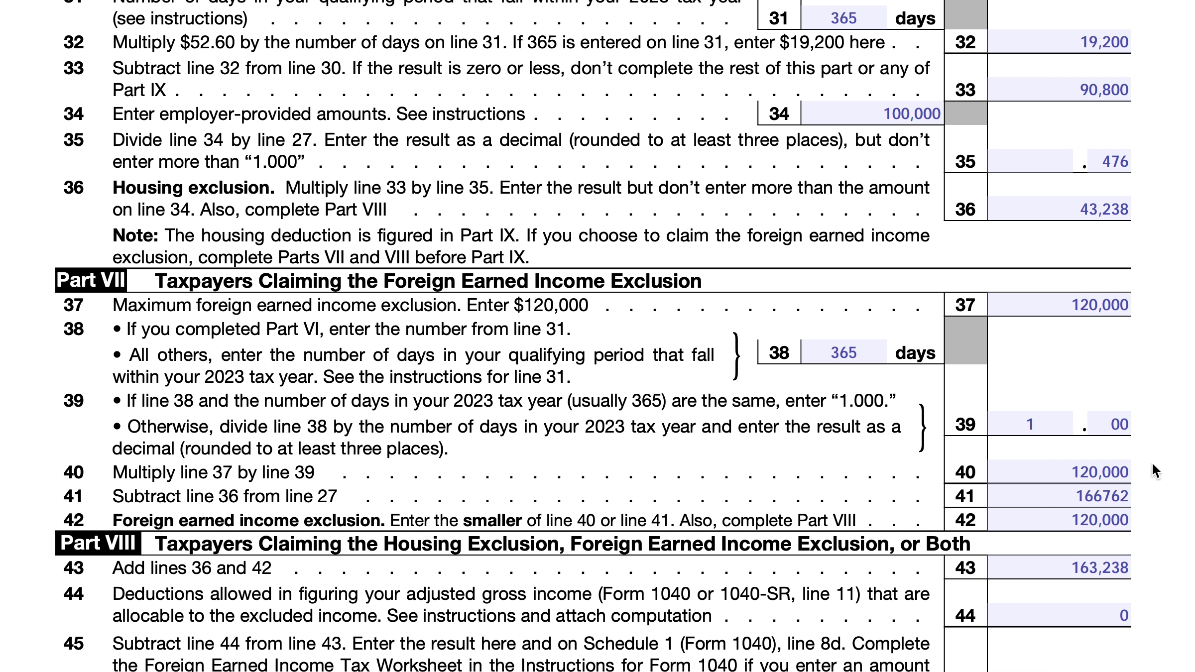
{"action": "left_click", "coordinate": [1106, 496]}
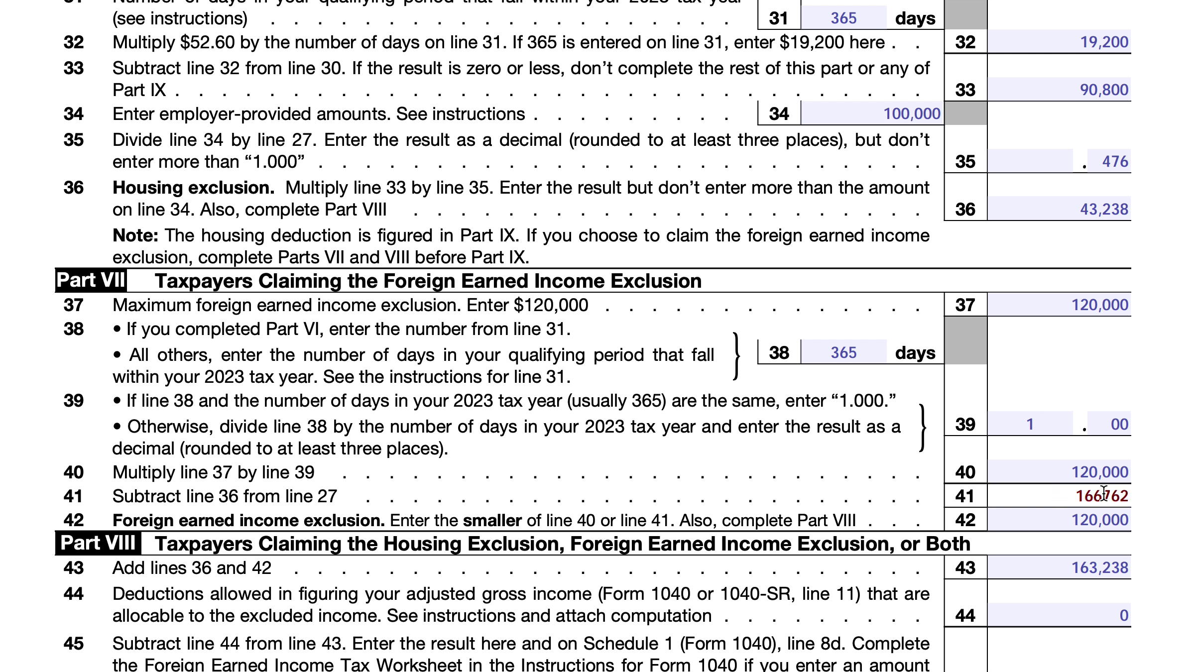
{"action": "key", "text": "Return"}
{"action": "scroll", "coordinate": [1090, 203], "scroll_direction": "up", "scroll_amount": 7}
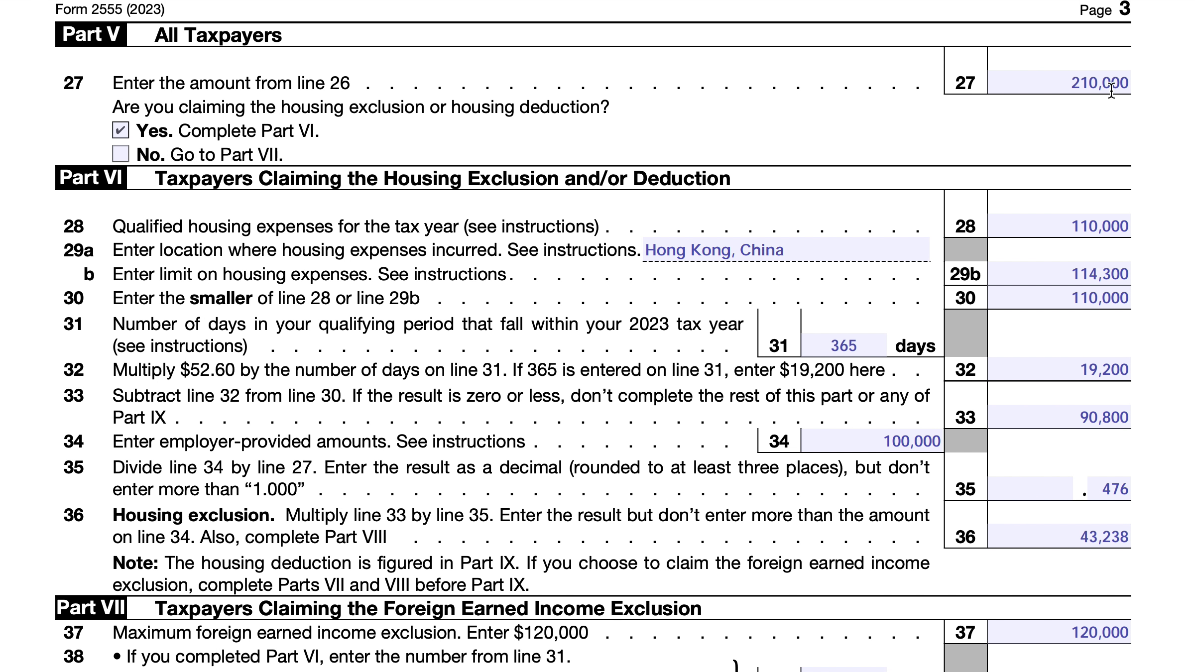
{"action": "scroll", "coordinate": [1082, 444], "scroll_direction": "down", "scroll_amount": 6}
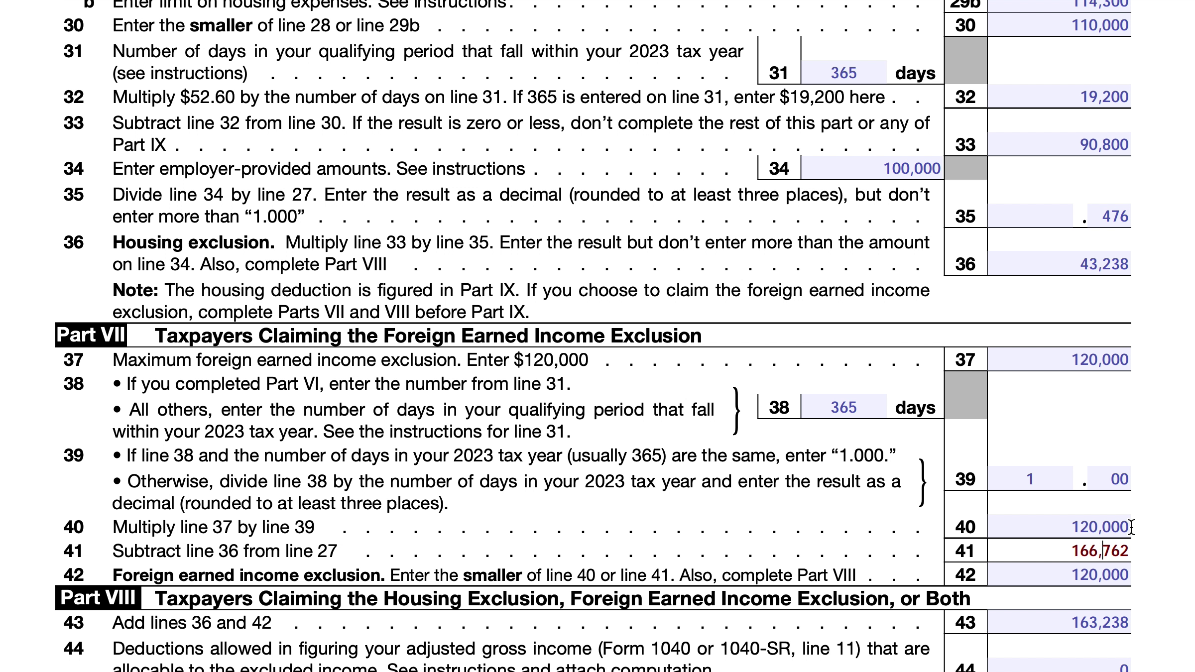
Examine the line 42 foreign earned income exclusion and how it carries into the Part VIII totals and Part IX housing deduction
{"action": "double_click", "coordinate": [1101, 574]}
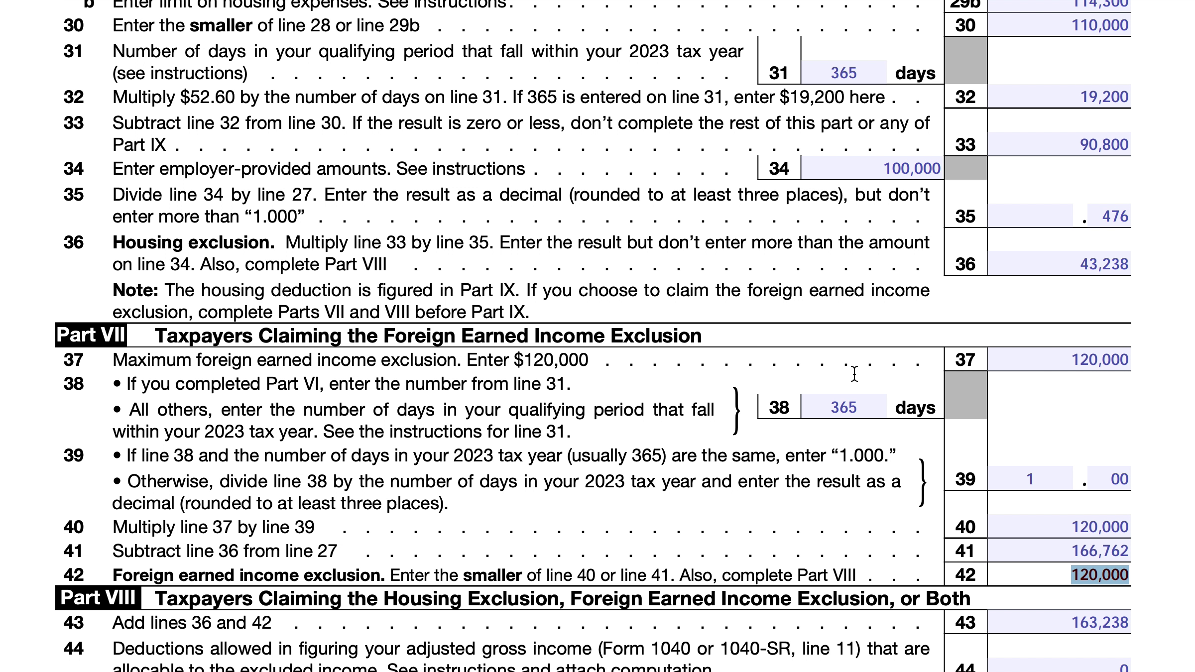
{"action": "scroll", "coordinate": [852, 374], "scroll_direction": "down", "scroll_amount": 5}
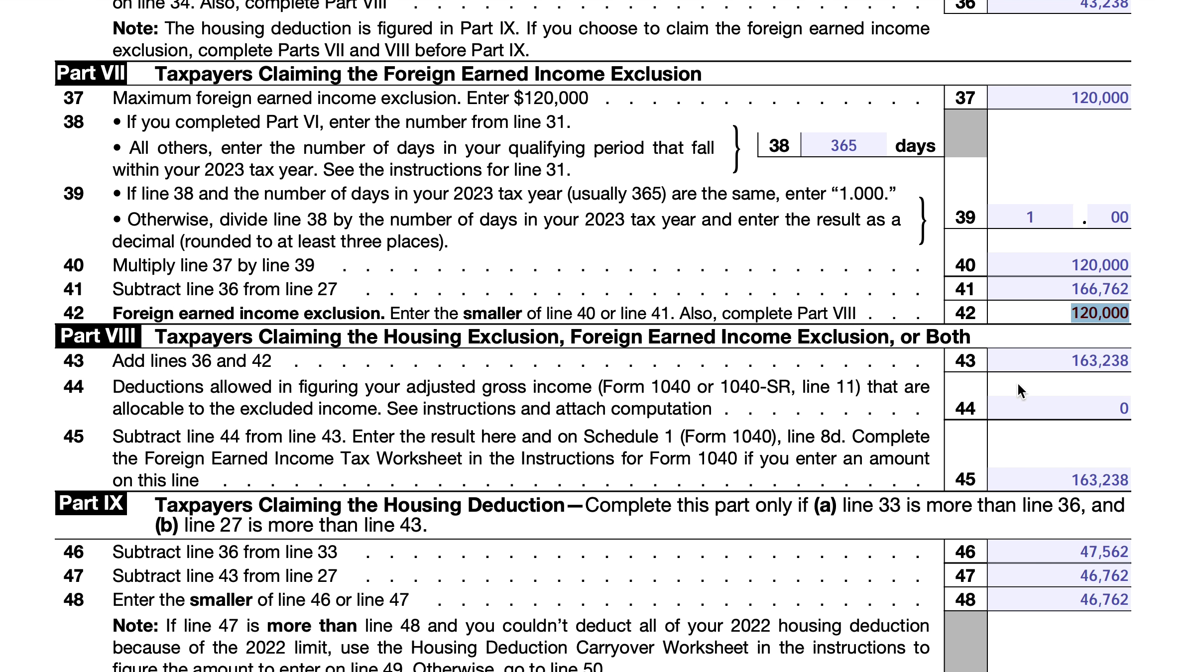
{"action": "scroll", "coordinate": [1017, 382], "scroll_direction": "up", "scroll_amount": 2}
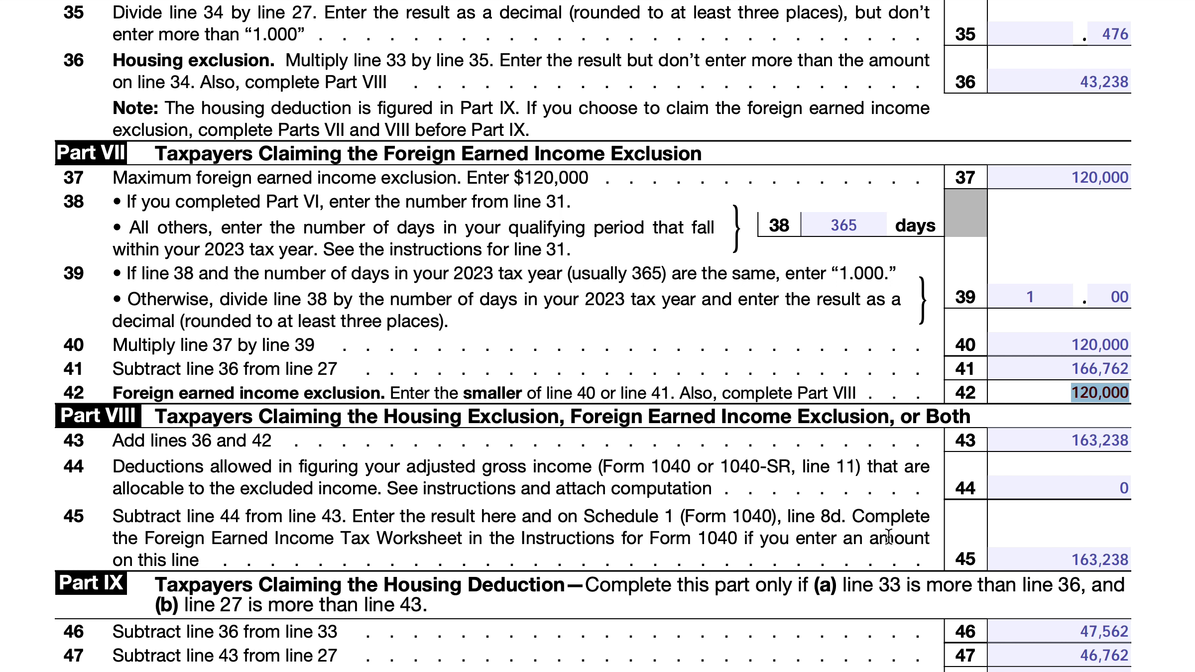
{"action": "scroll", "coordinate": [889, 536], "scroll_direction": "down", "scroll_amount": 2}
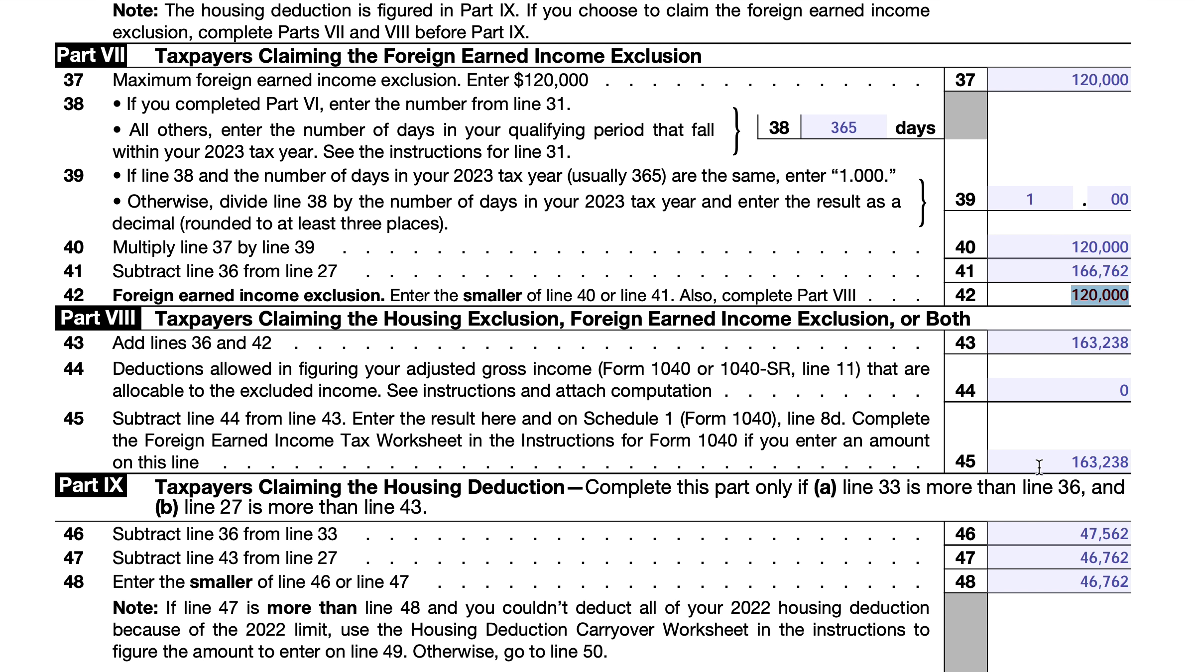